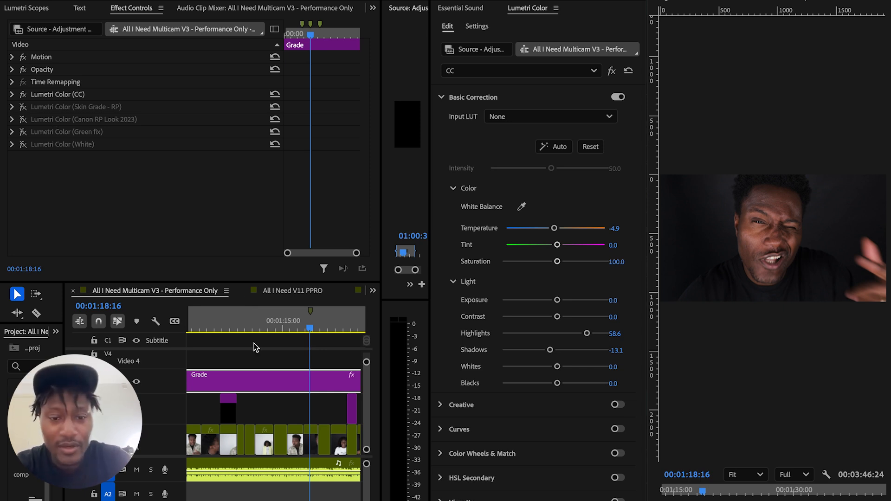
Review the shots up to 00:01:19:13 in the sequence and select the Grade adjustment layer above them
left_click(99, 306)
left_click(290, 342)
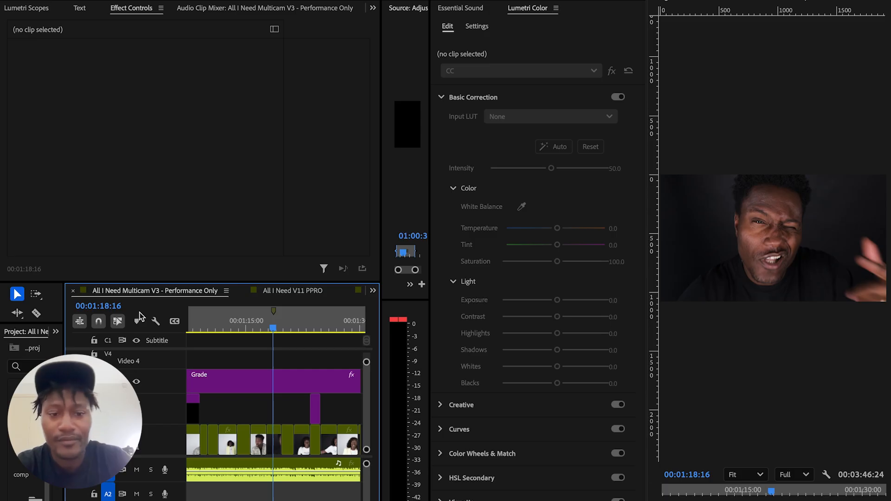
left_click(274, 381)
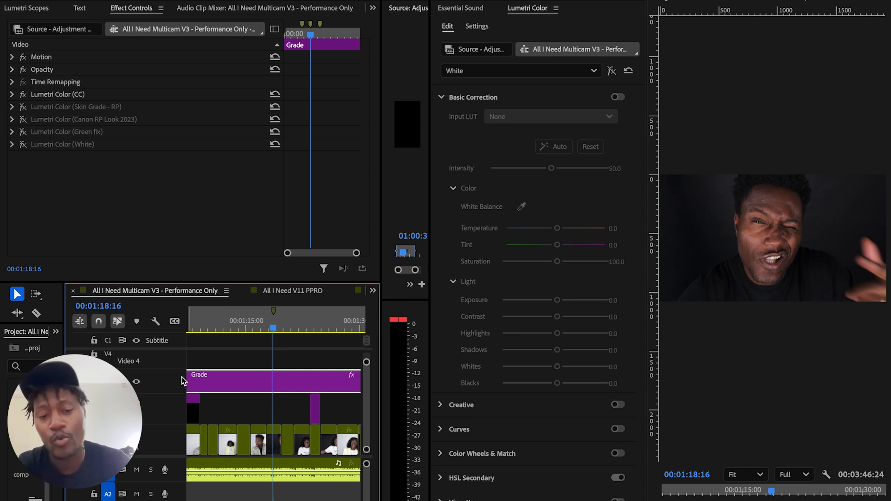
left_click(258, 329)
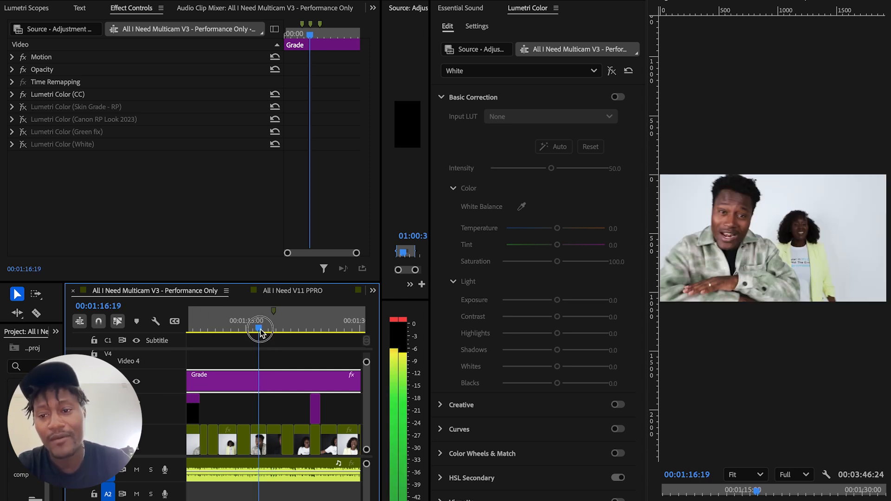
left_click_drag(260, 332, 282, 330)
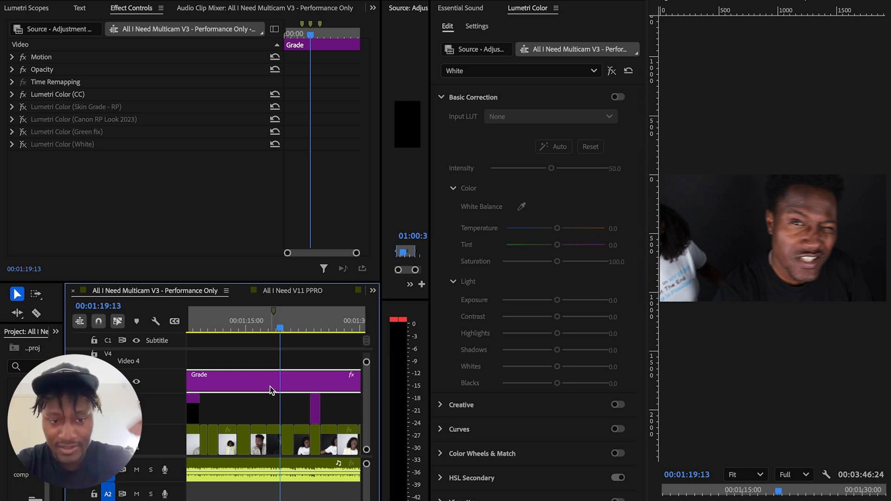
left_click(274, 442)
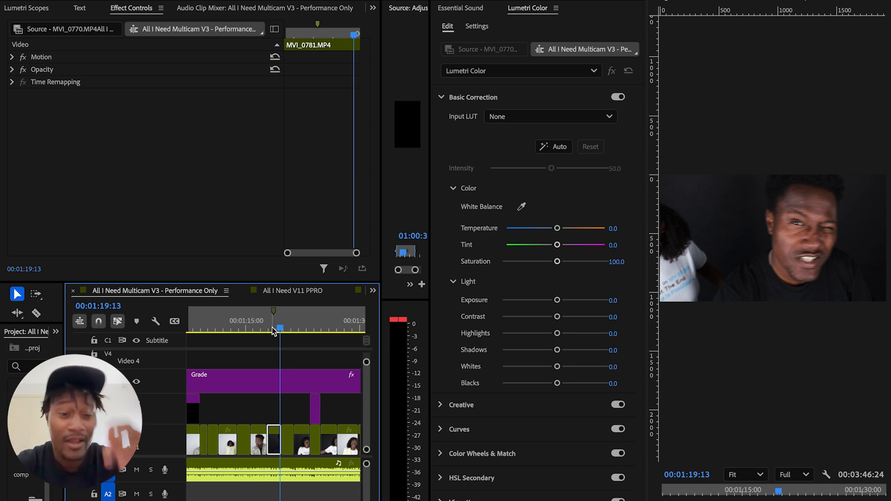
left_click(265, 375)
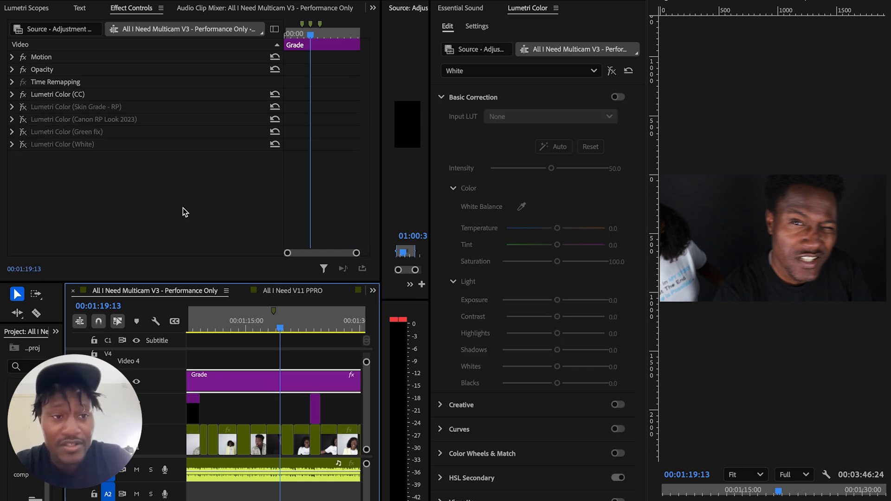
Compare the shot with the CC effect off and on, and choose CC as the Lumetri effect for editing
left_click(23, 96)
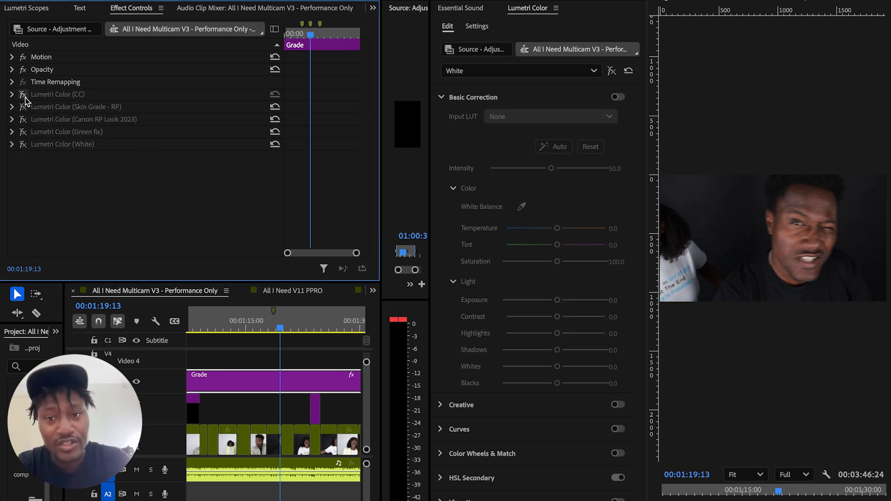
left_click(24, 96)
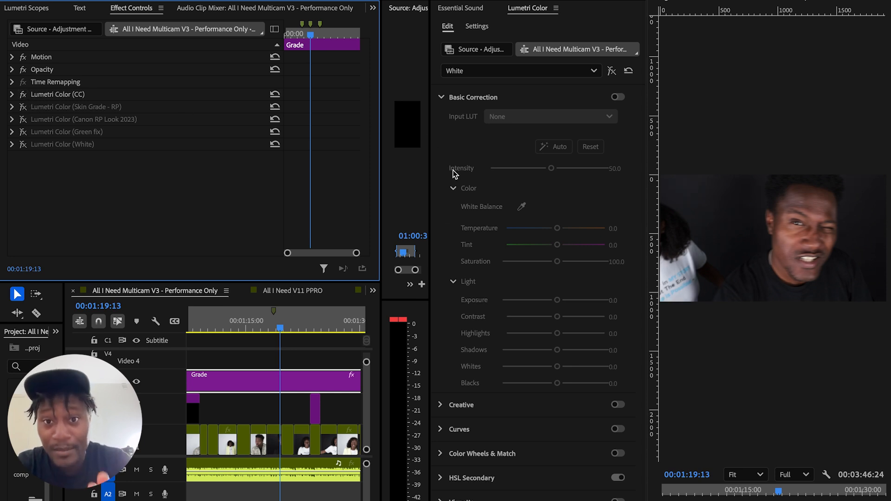
left_click(84, 96)
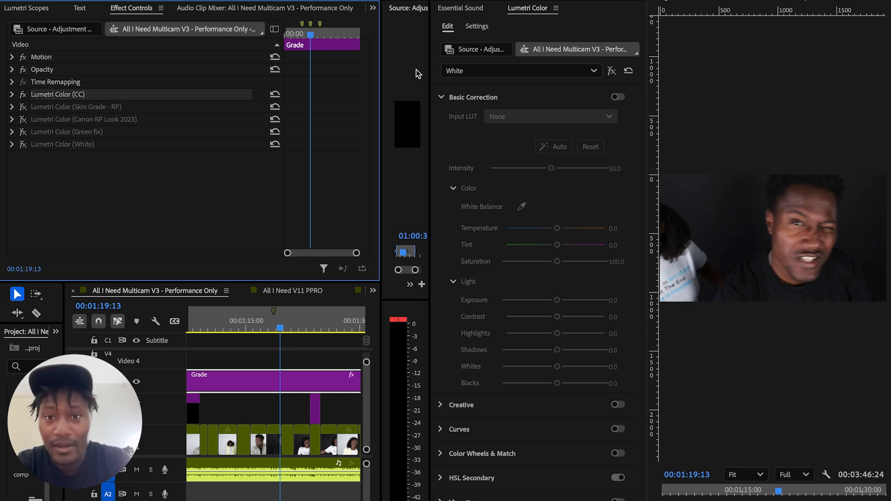
left_click(495, 71)
left_click(495, 95)
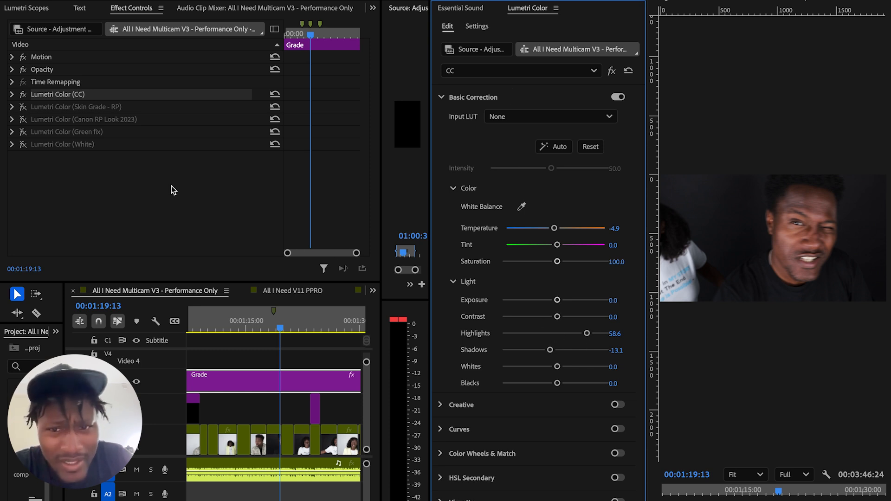
Move to 00:01:18:15 and switch the CC effect off and on repeatedly to compare the corrected and uncorrected shot
left_click_drag(278, 330, 274, 332)
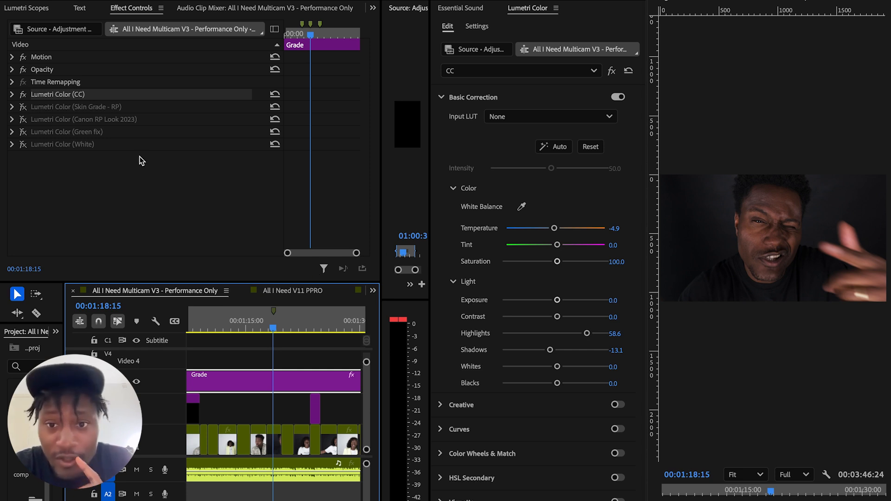
left_click(23, 95)
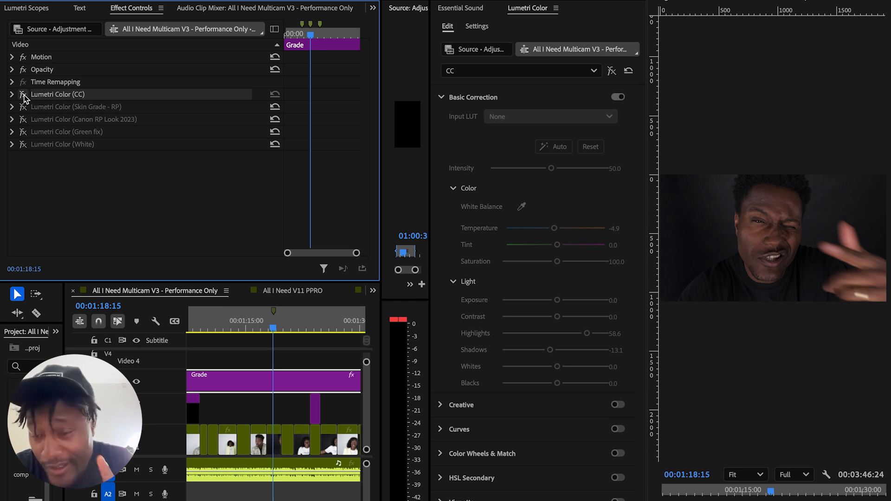
left_click(24, 94)
left_click(23, 95)
left_click(23, 94)
left_click(24, 96)
left_click(24, 96)
left_click(23, 96)
left_click(23, 95)
left_click(23, 95)
left_click(24, 95)
left_click(23, 96)
left_click(23, 95)
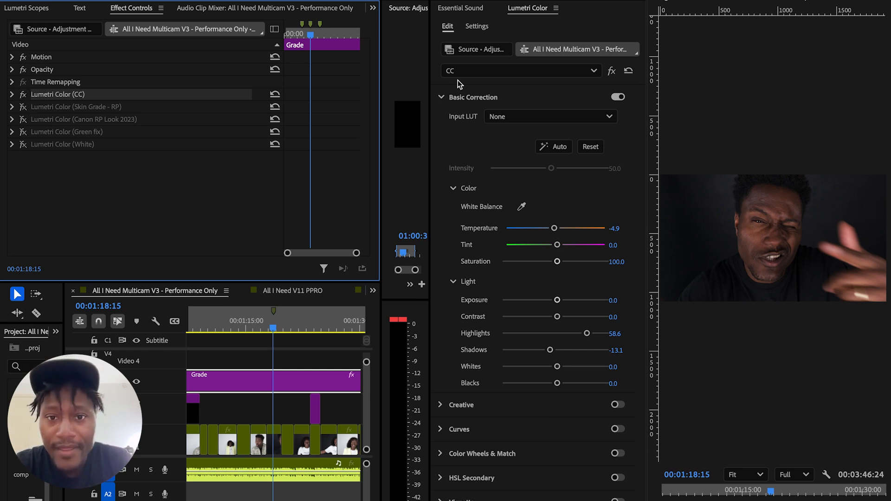
Switch to the Skin Grade - RP effect, collapse its Basic Correction settings and open its HSL Secondary settings
left_click(47, 108)
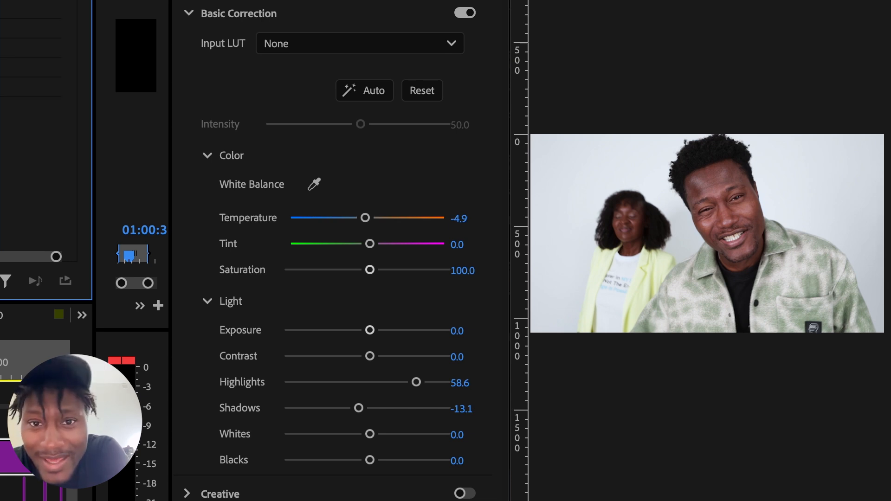
left_click(297, 1)
left_click(295, 27)
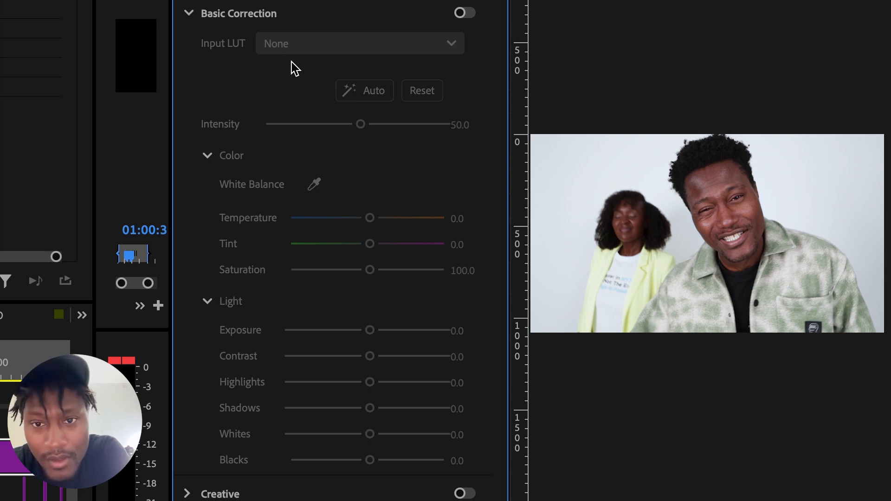
left_click(189, 14)
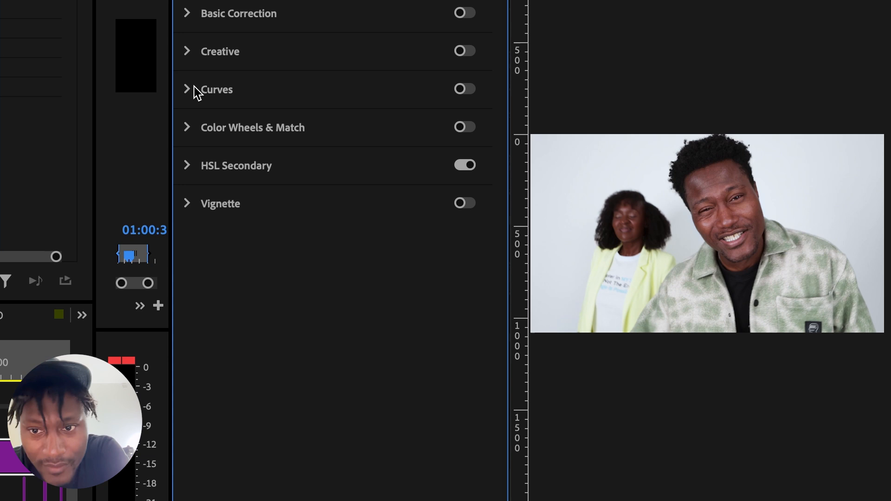
left_click(188, 166)
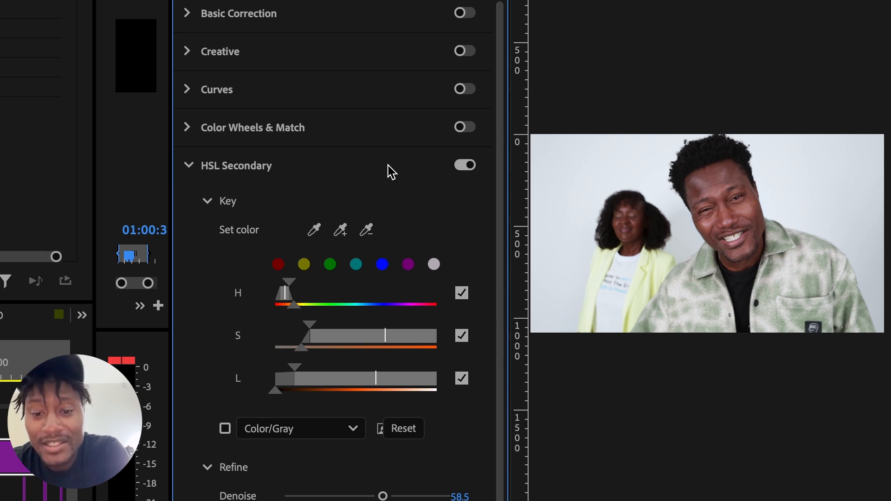
Show the skin key as a Color/Gray mask and try the red and cyan key color swatches
left_click(226, 428)
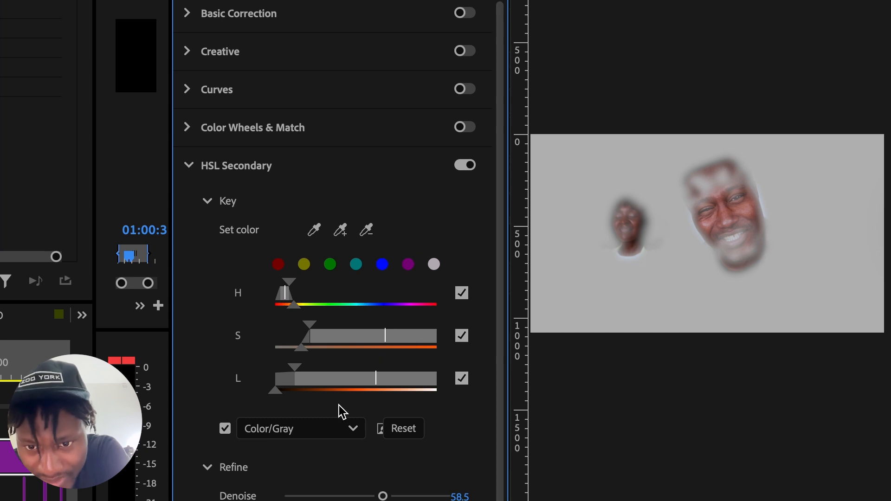
left_click(278, 264)
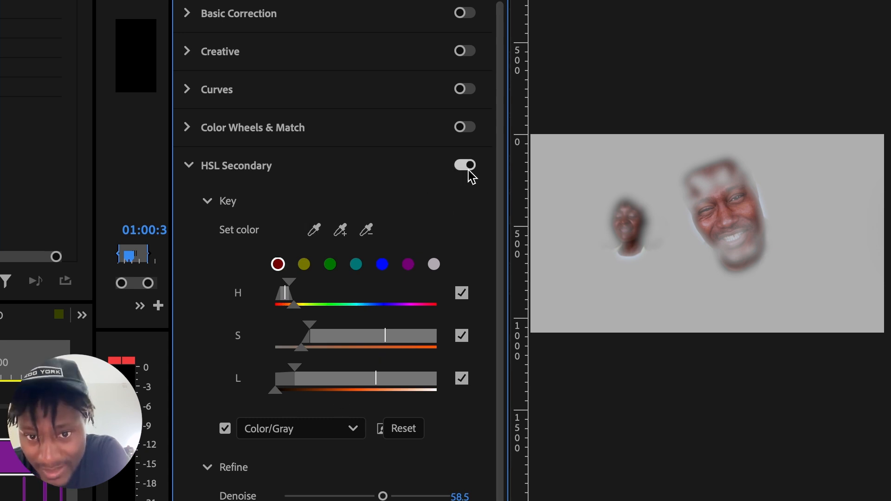
left_click(356, 264)
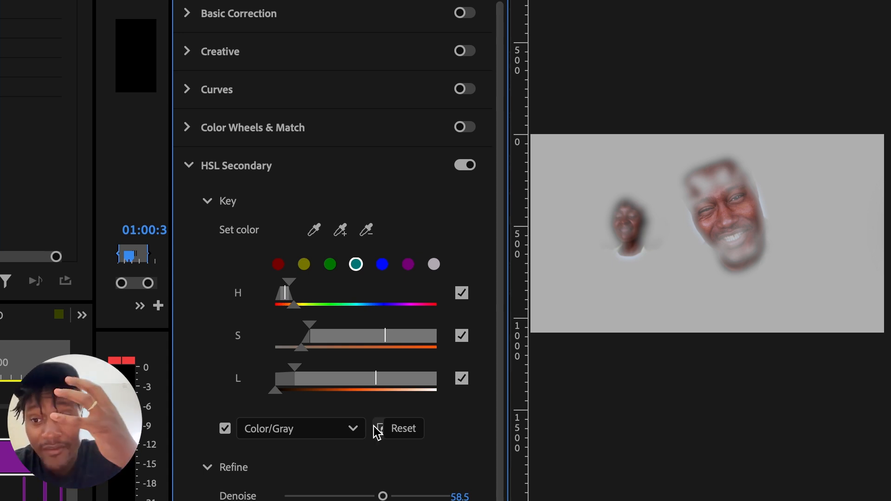
Switch HSL Secondary off and on to compare the isolated skin with the full image, leaving it enabled with the mask hidden
left_click(464, 168)
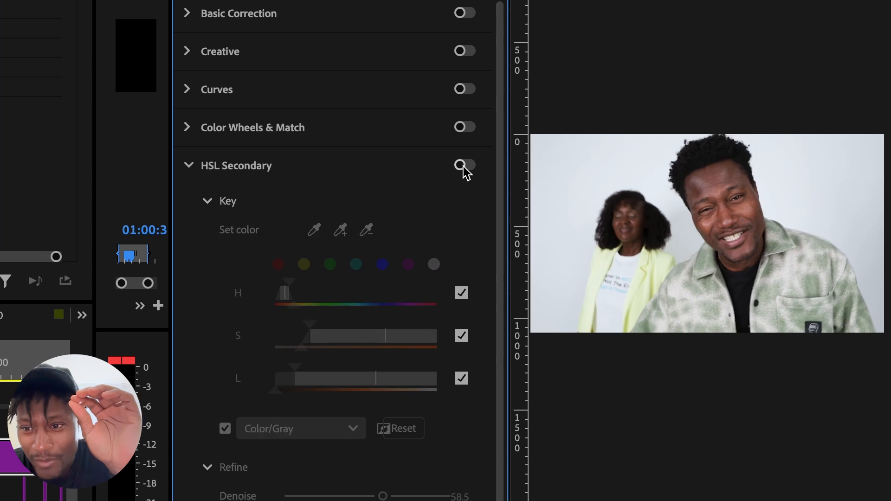
left_click(465, 168)
left_click(464, 167)
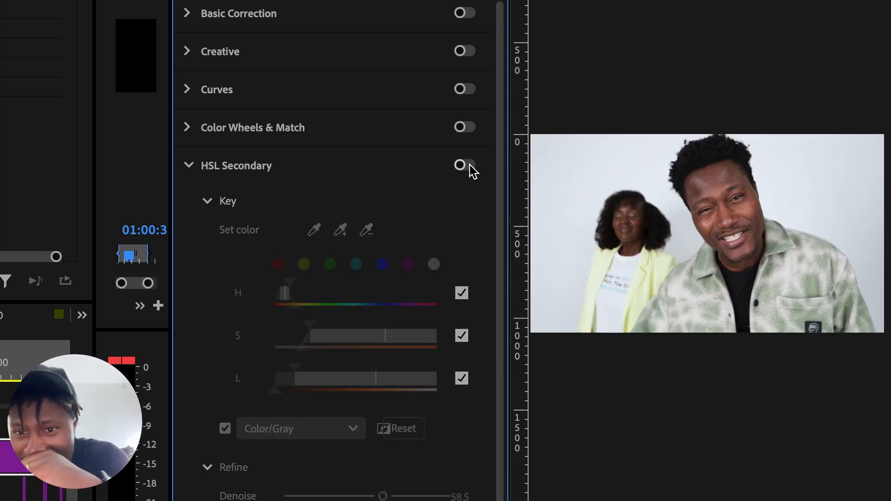
left_click(470, 166)
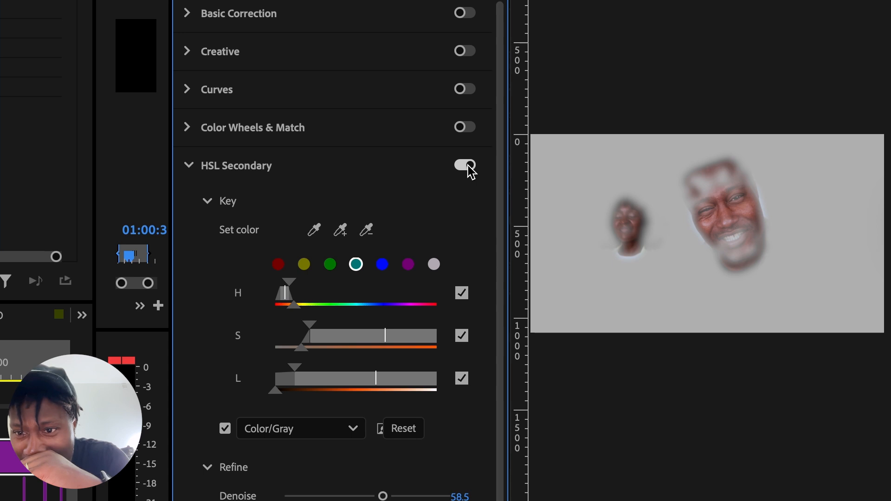
left_click(466, 166)
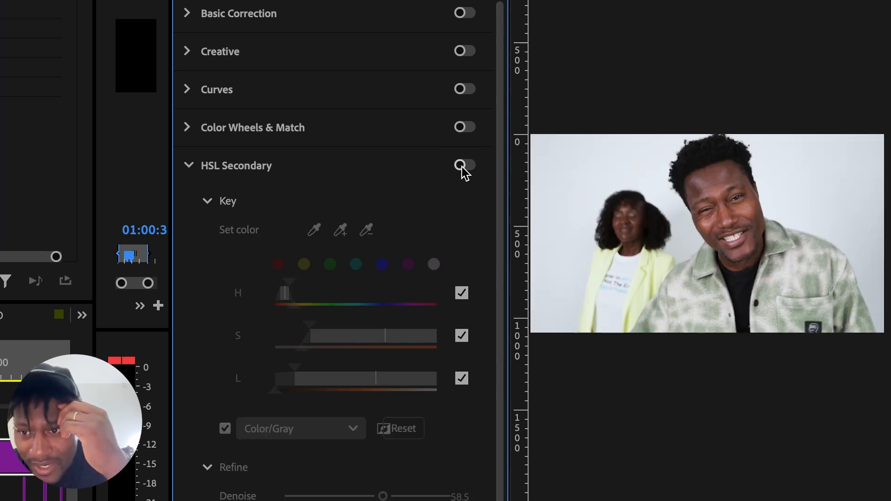
left_click(469, 167)
left_click(465, 166)
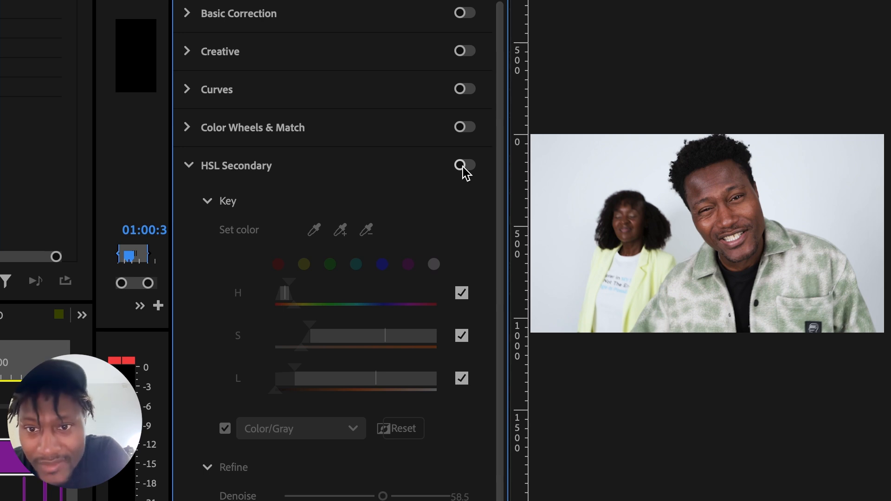
left_click(464, 167)
left_click(225, 429)
left_click(225, 429)
left_click(225, 429)
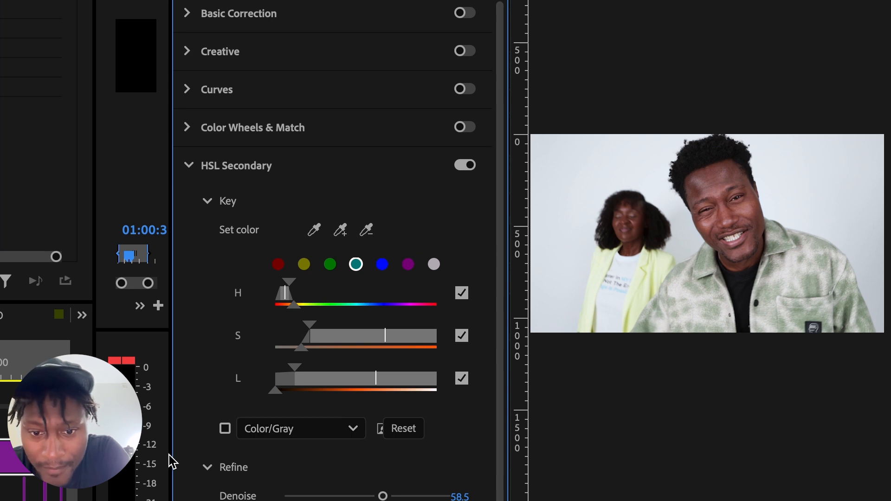
Try shifting the keyed skin tone toward yellow, blue and red on the HSL Secondary correction wheel, undoing each shift
left_click_drag(171, 456, 90, 460)
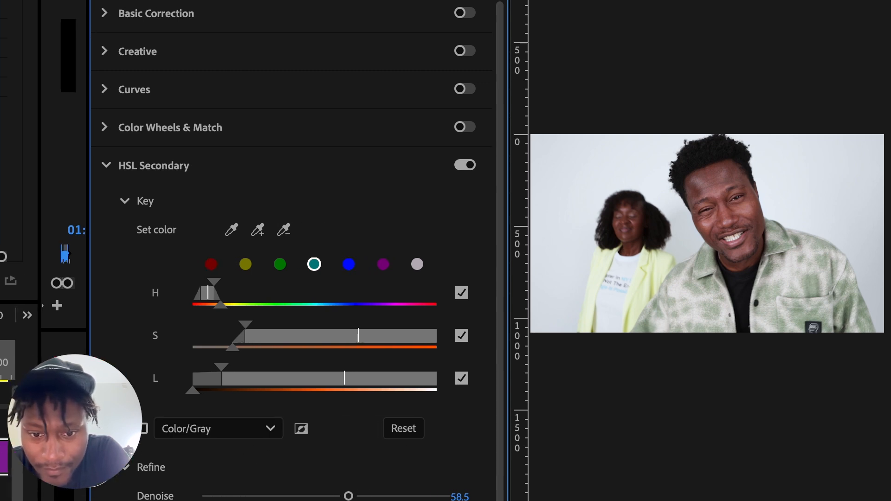
left_click_drag(502, 304, 508, 454)
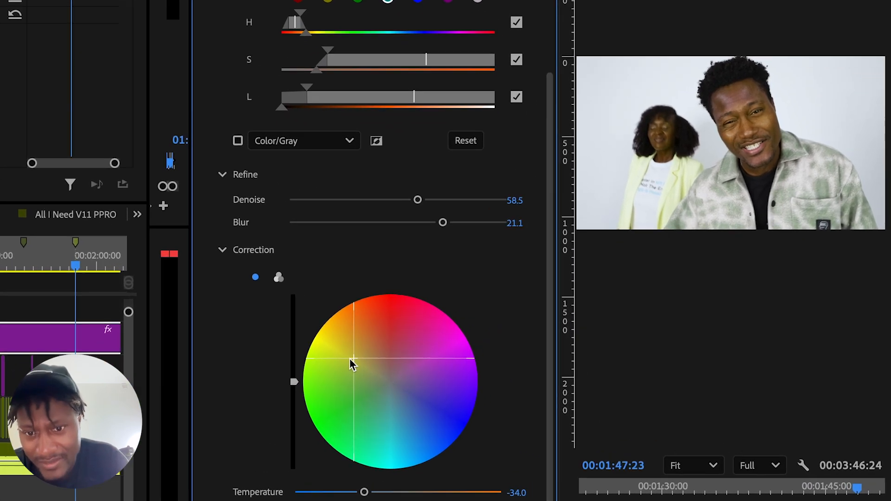
key("super+z")
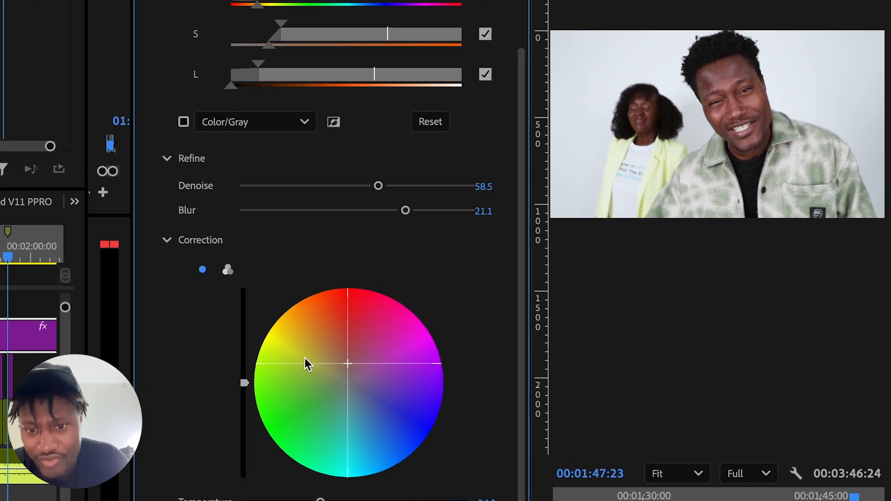
left_click(405, 389)
key("super+z")
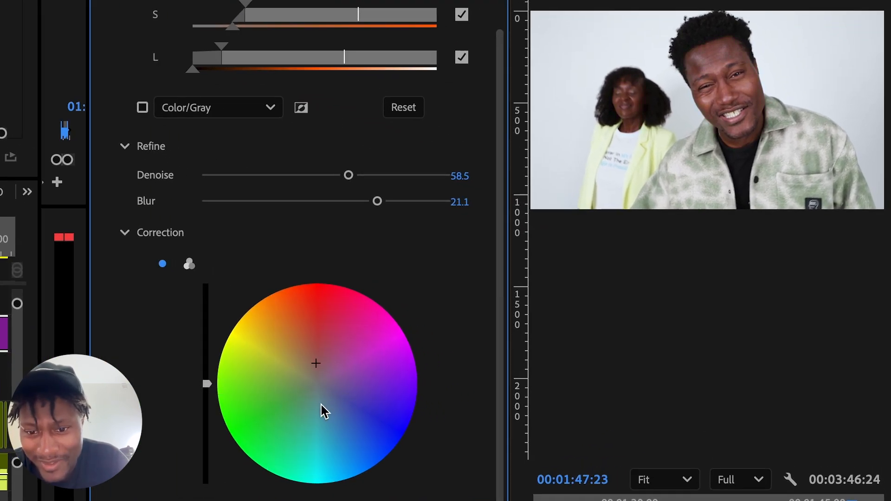
left_click(313, 401)
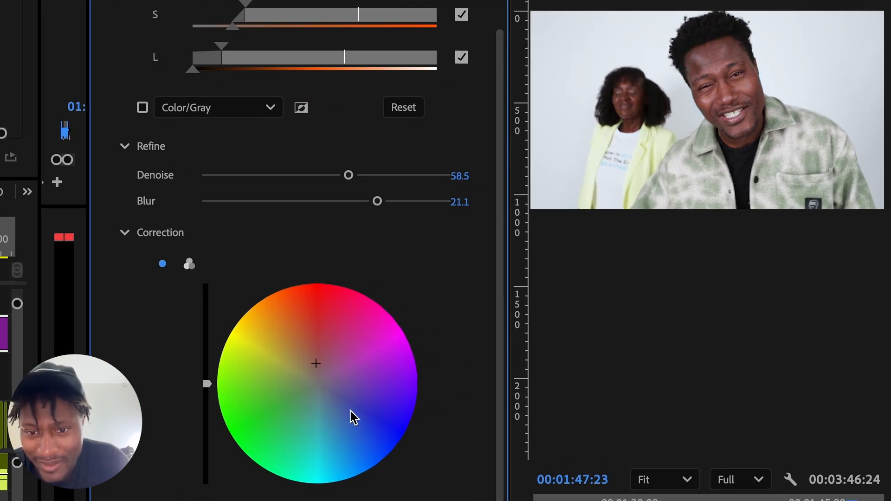
left_click(333, 396)
key("super+z")
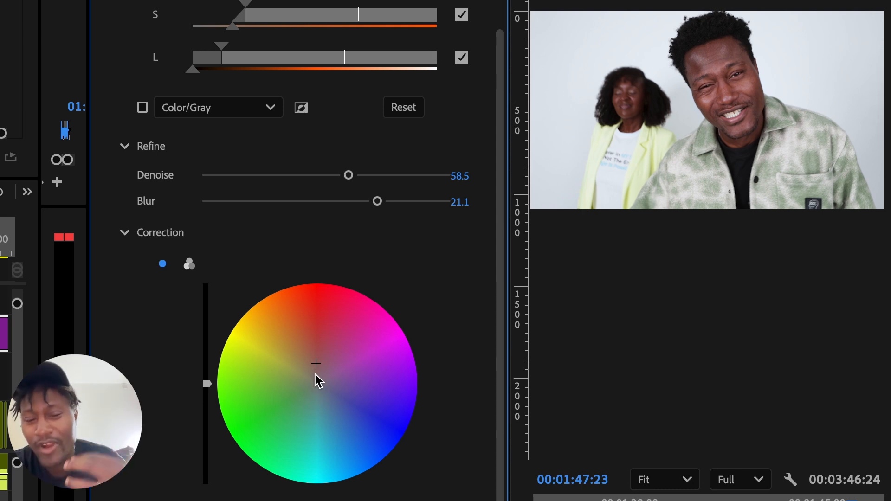
left_click_drag(318, 328, 317, 326)
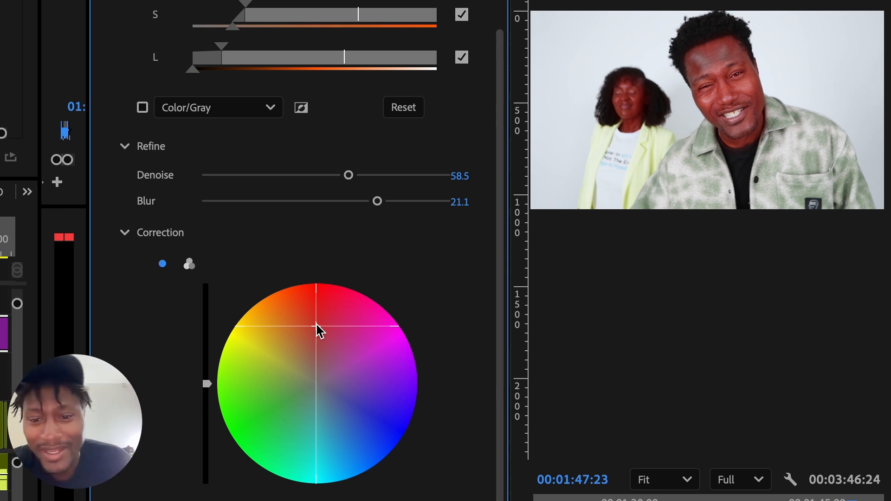
key("super+z")
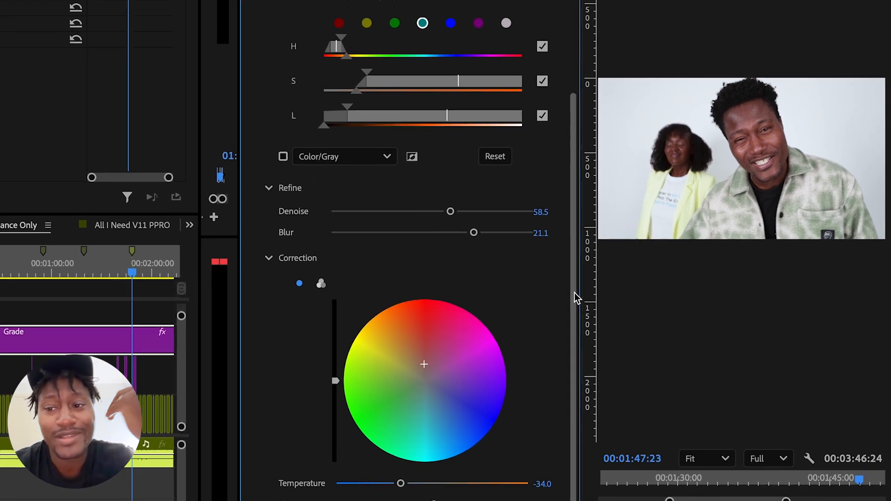
left_click(588, 298)
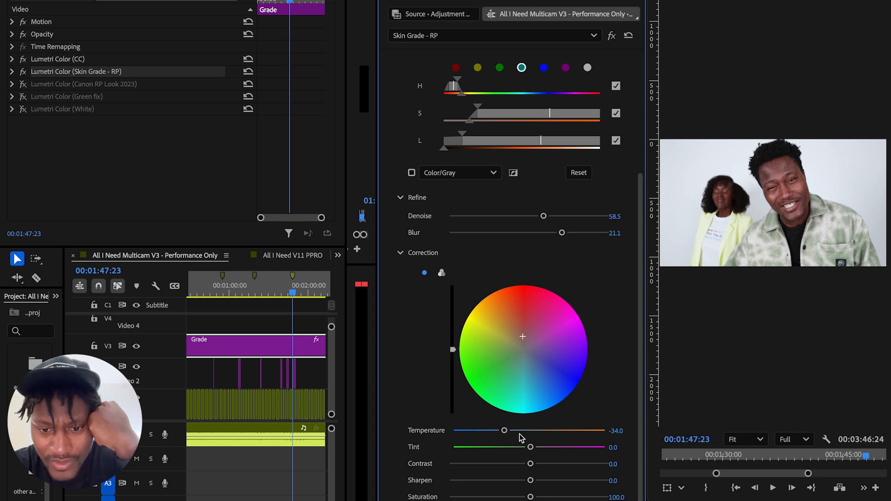
Try lowering the HSL Secondary correction temperature to -60.2, comparing it with the previous setting before undoing the change
left_click_drag(504, 431, 484, 434)
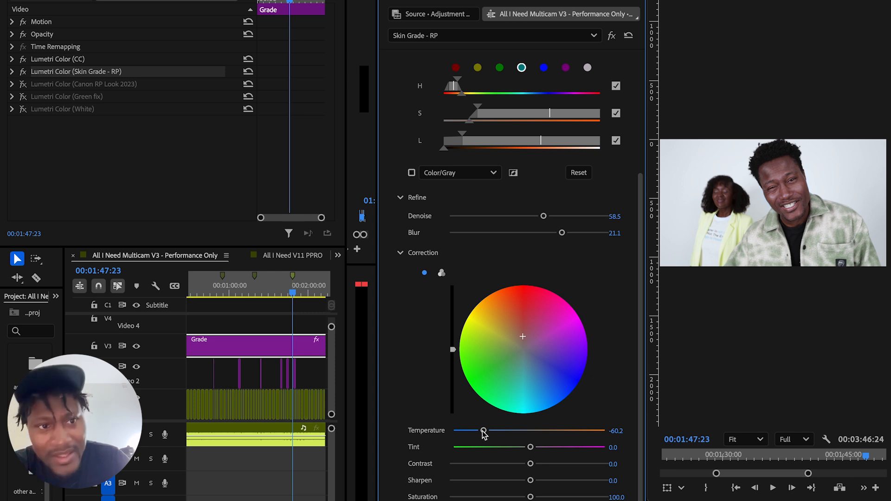
key("ctrl+z")
key("ctrl+shift+z")
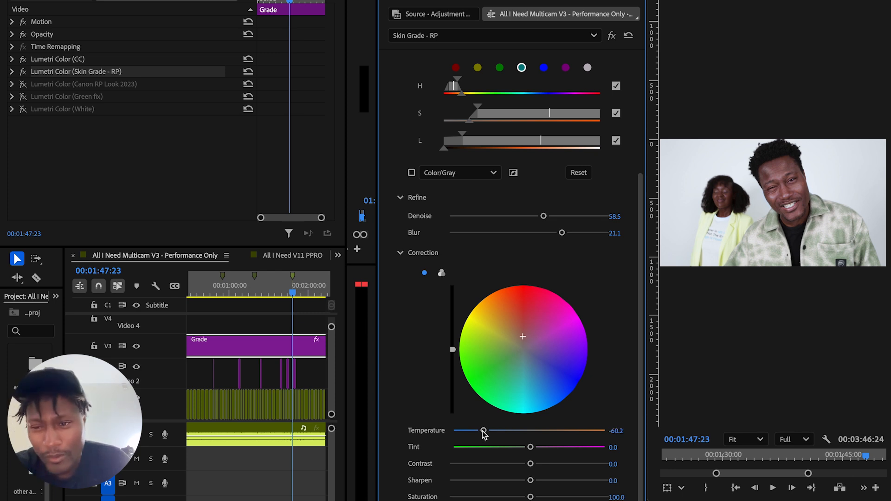
key("ctrl+z")
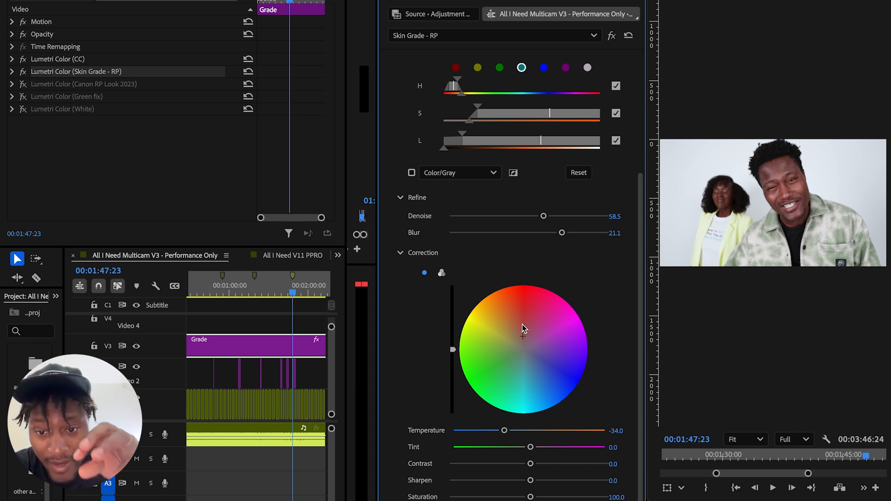
Compare the three-way and single color wheel layouts of the HSL Secondary correction, ending on the single wheel
left_click(442, 273)
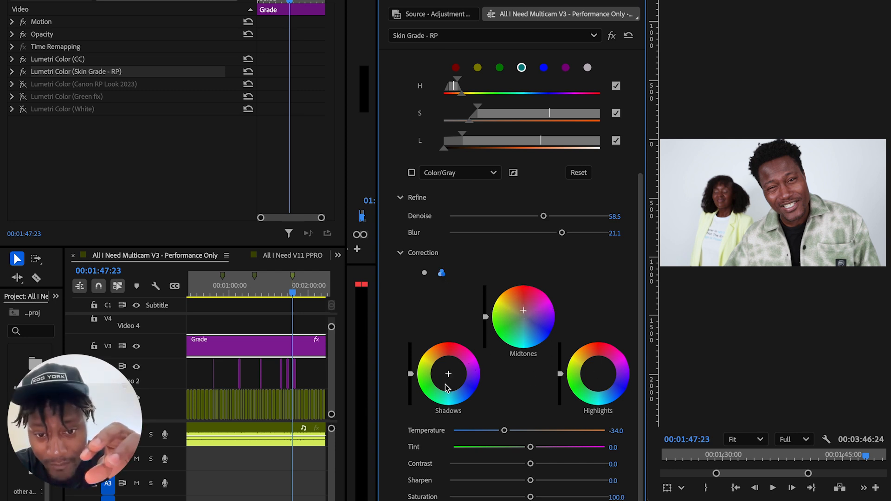
left_click(425, 273)
left_click(441, 274)
left_click(424, 273)
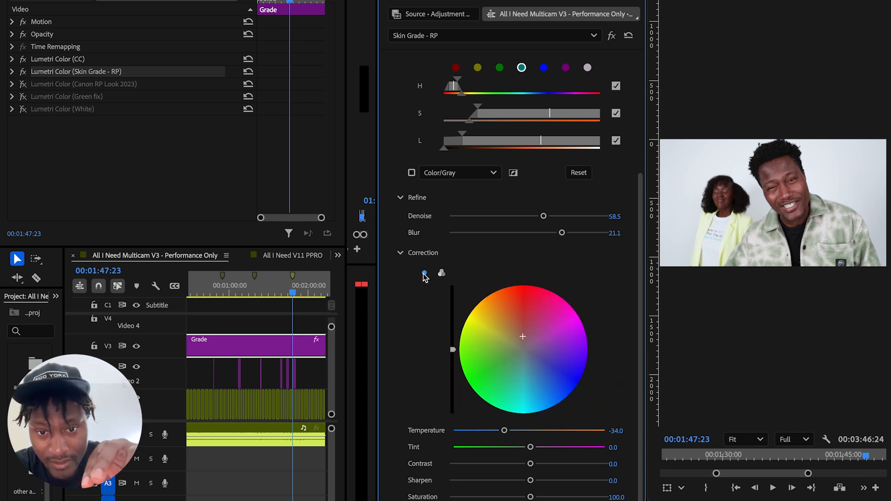
left_click(440, 274)
left_click(424, 273)
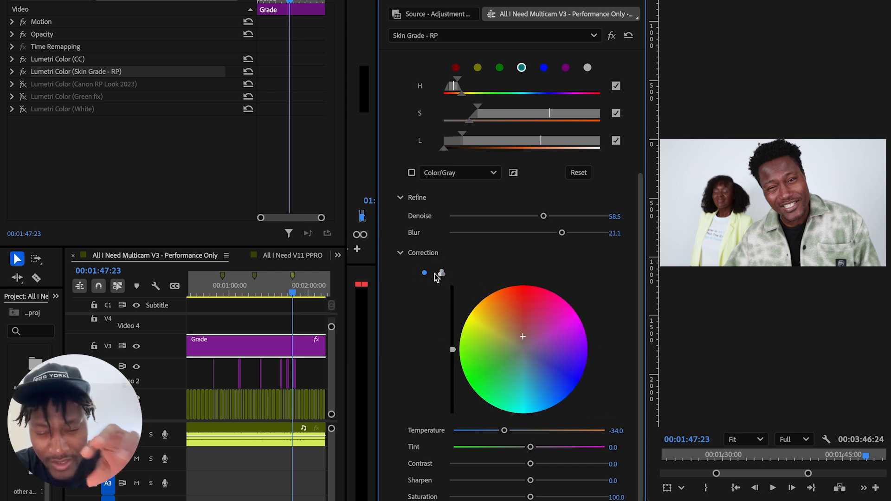
left_click(443, 275)
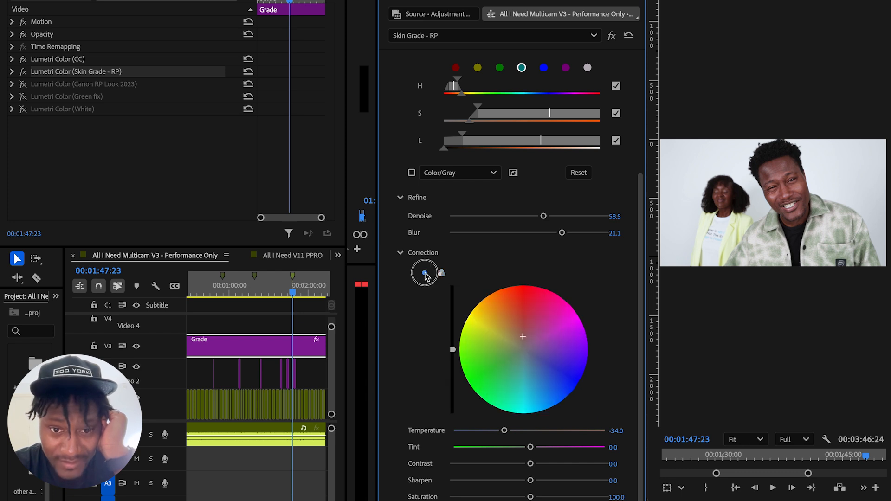
left_click(425, 274)
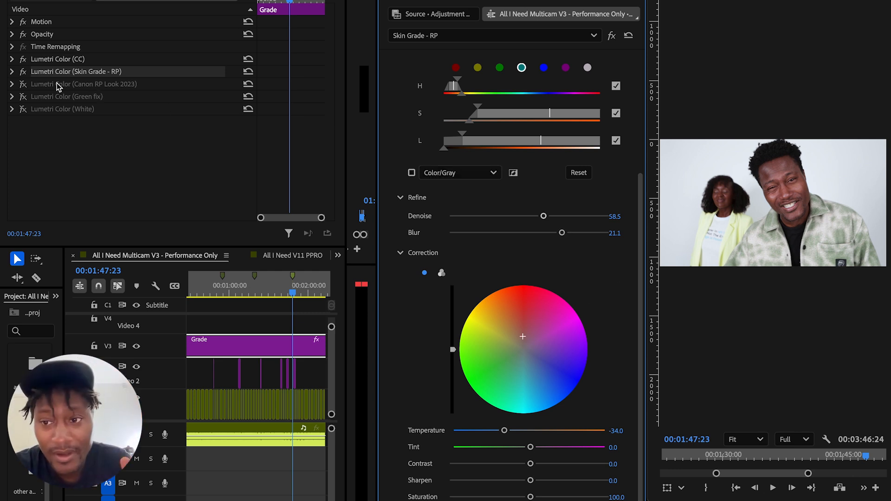
Switch the Skin Grade - RP effect off and on to compare the skin tones, leaving it enabled
left_click(24, 72)
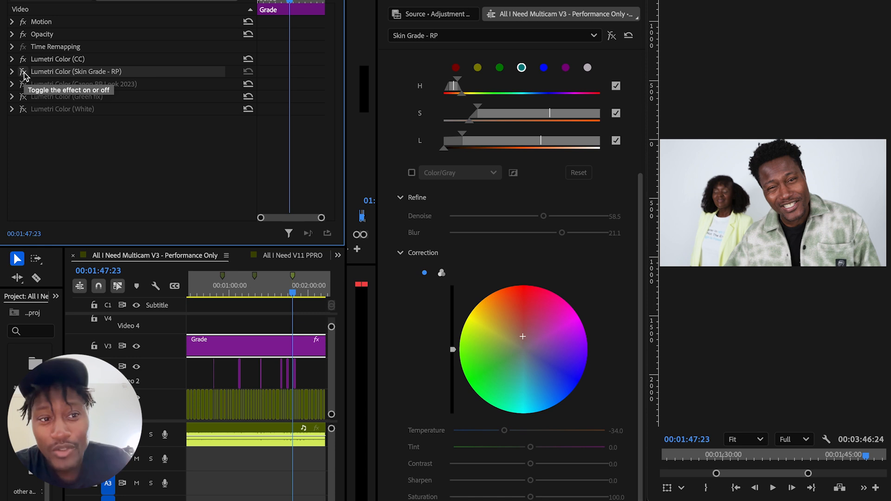
left_click(23, 72)
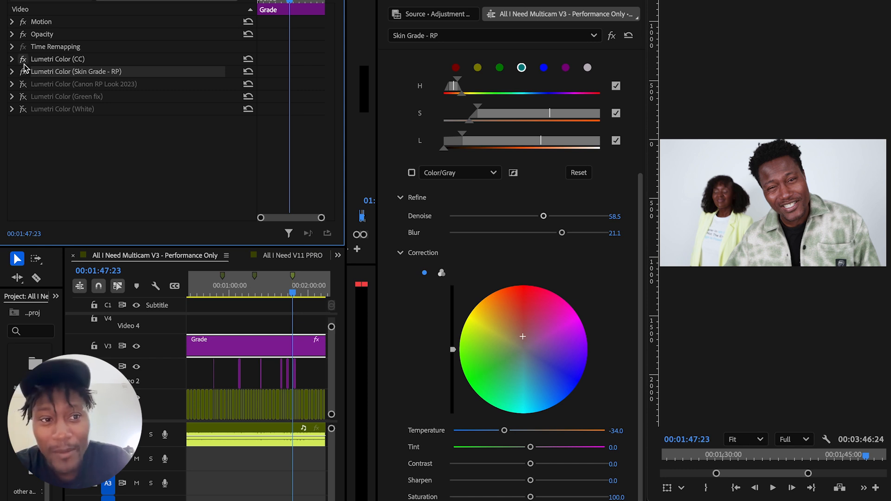
left_click(23, 72)
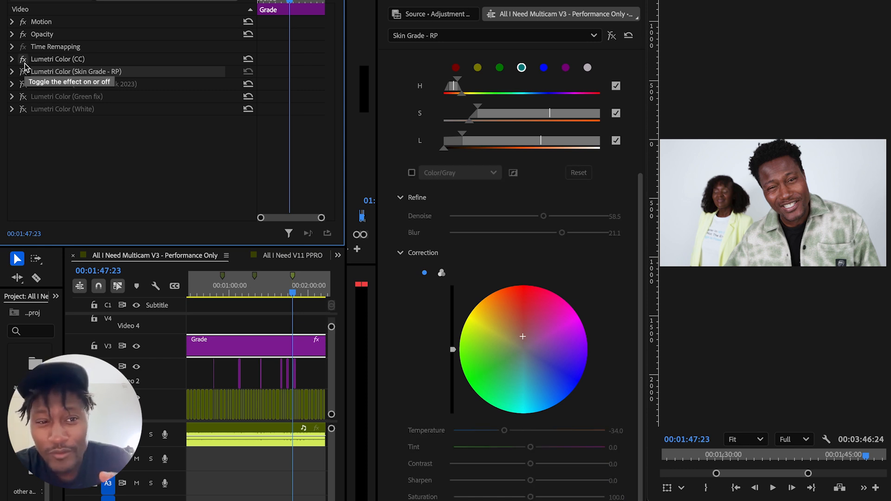
left_click(25, 64)
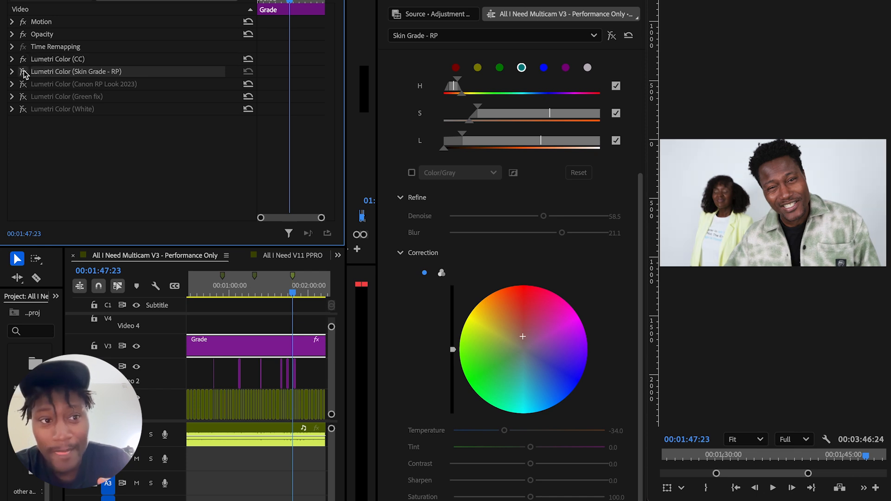
left_click(23, 60)
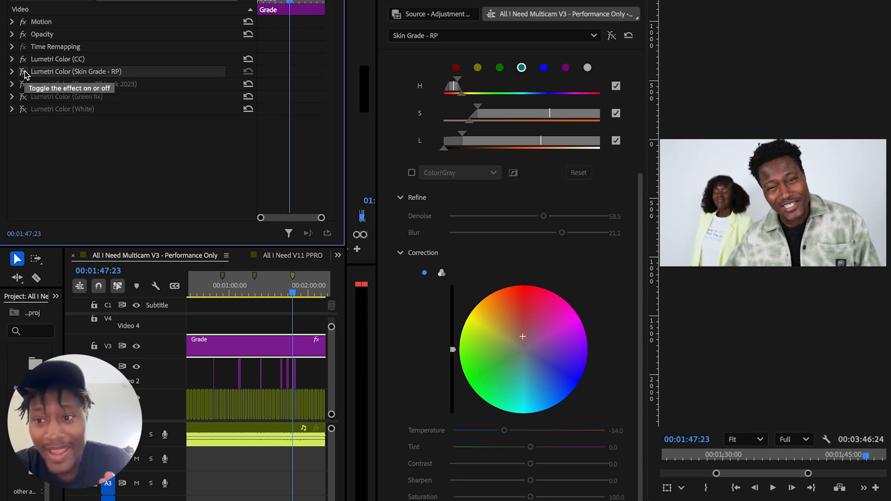
left_click(24, 72)
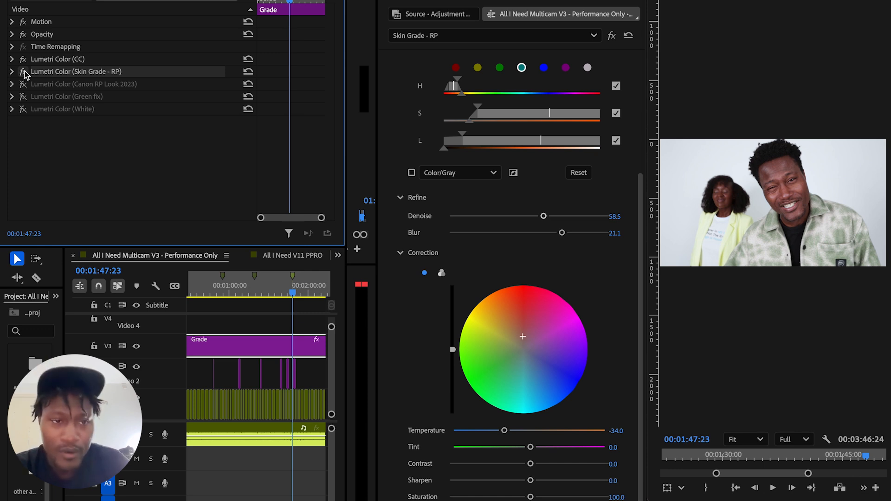
Enable the Canon RP Look 2023 effect, briefly comparing the image with and without it
left_click(23, 84)
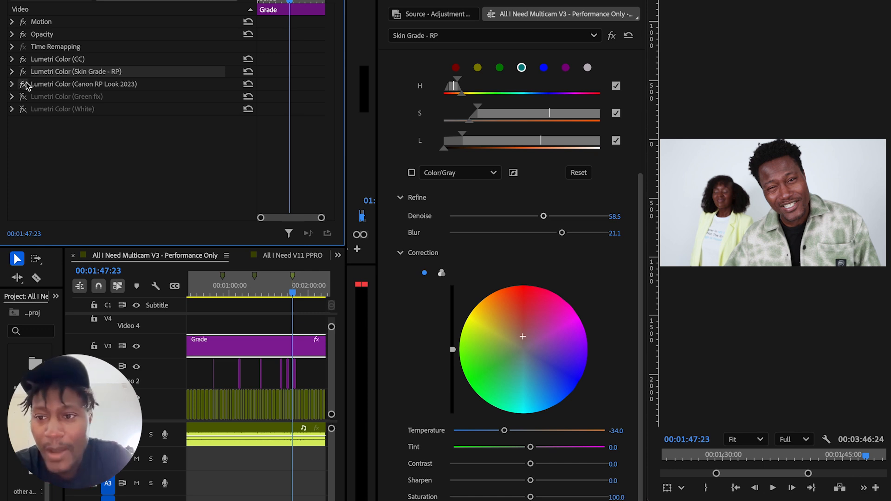
left_click(26, 82)
left_click(26, 82)
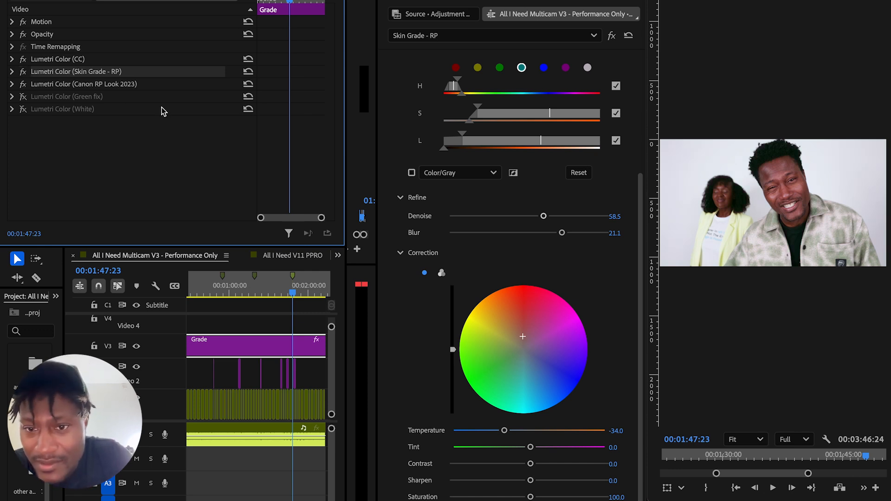
Open the Canon RP Look 2023 effect's color settings and temporarily enlarge the program preview to inspect the look
left_click(424, 37)
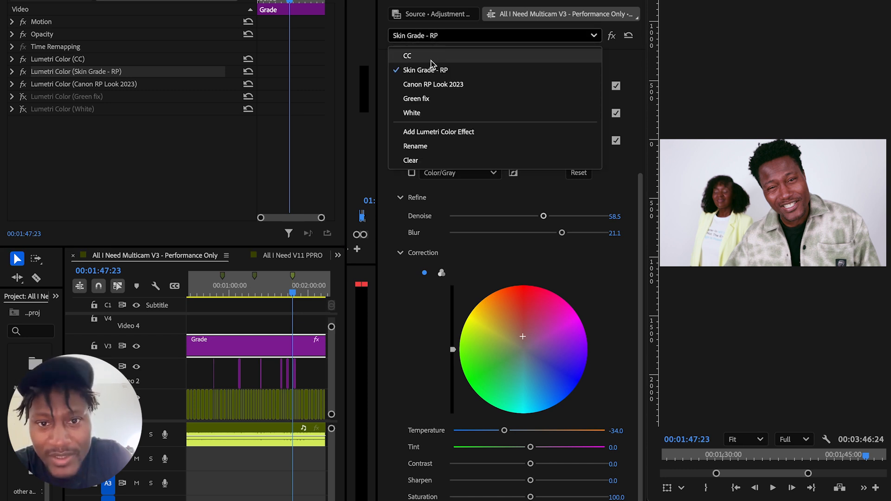
left_click(455, 85)
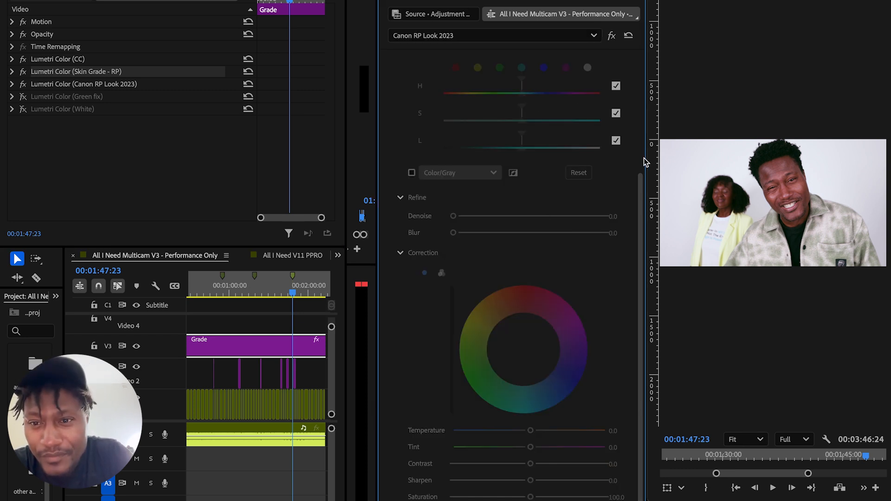
left_click_drag(646, 158, 504, 149)
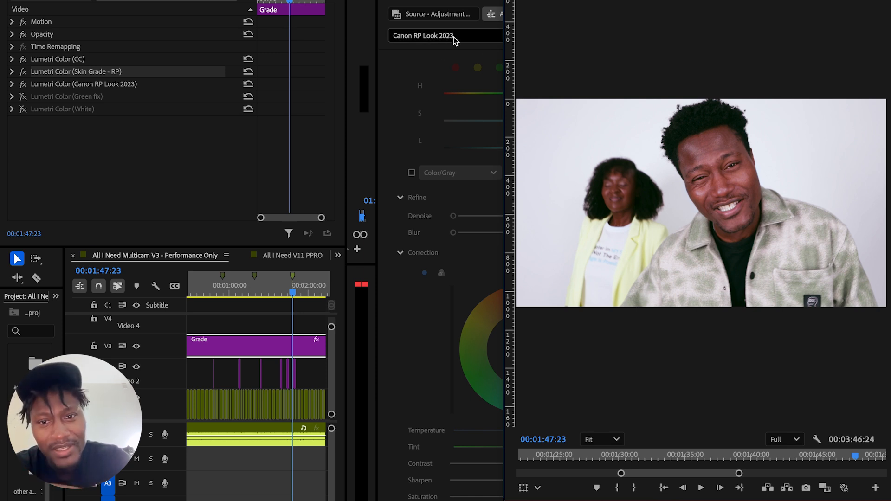
left_click_drag(504, 59, 636, 63)
Collapse HSL Secondary and examine the Shadows, Midtones and Highlights wheels in Color Wheels & Match, leaving that section collapsed
scroll(641, 120, "up", 4)
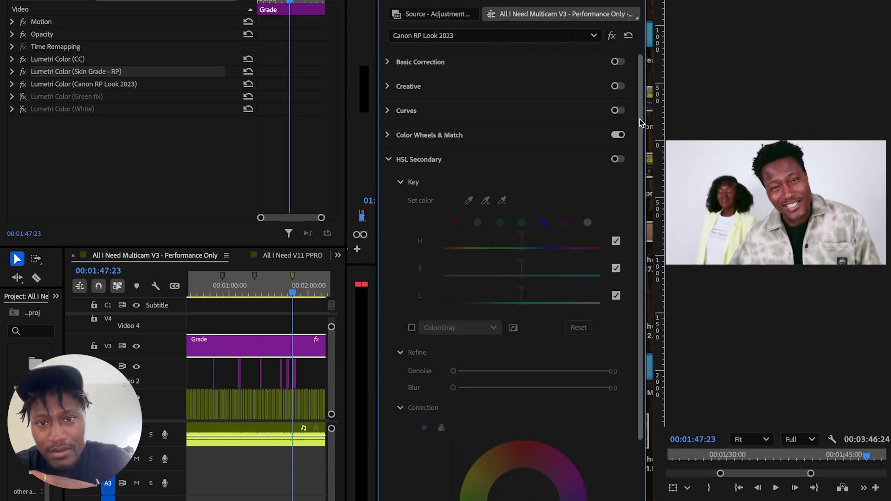
left_click(388, 160)
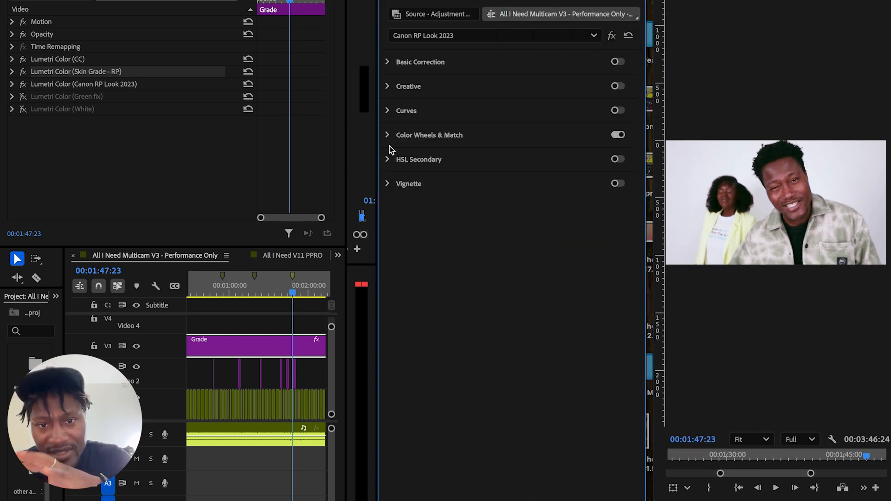
left_click(387, 135)
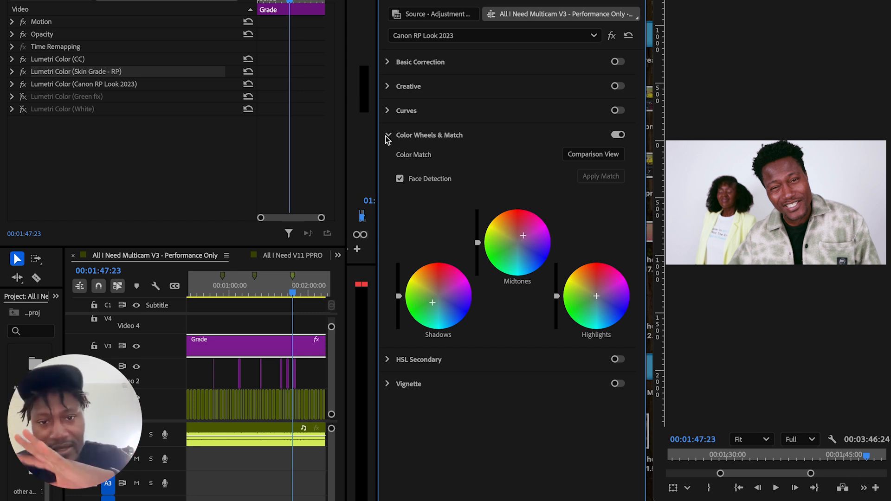
left_click(388, 136)
left_click(387, 136)
left_click(387, 136)
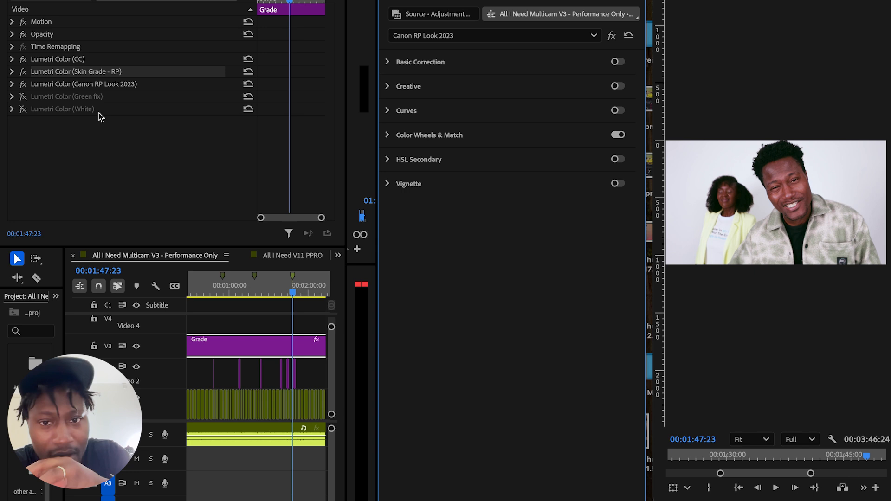
Switch the Canon RP Look 2023 effect off and on repeatedly to compare the look, leaving it enabled
left_click(23, 85)
left_click(22, 85)
left_click(22, 85)
left_click(22, 85)
left_click(22, 85)
left_click(22, 85)
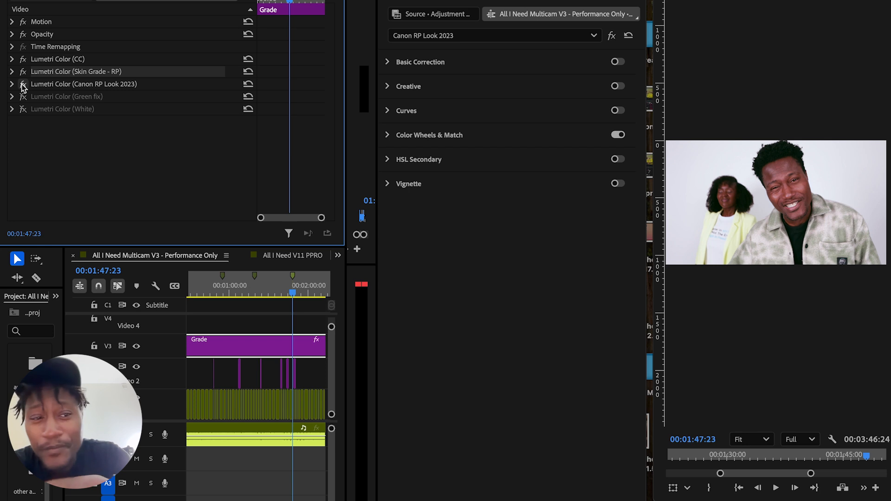
left_click(22, 85)
left_click(22, 85)
left_click(22, 85)
left_click(22, 85)
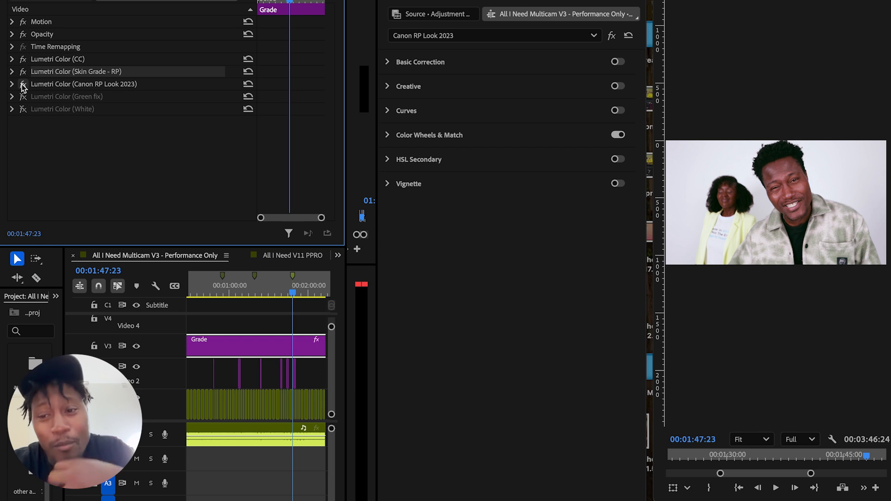
left_click(22, 85)
left_click(22, 85)
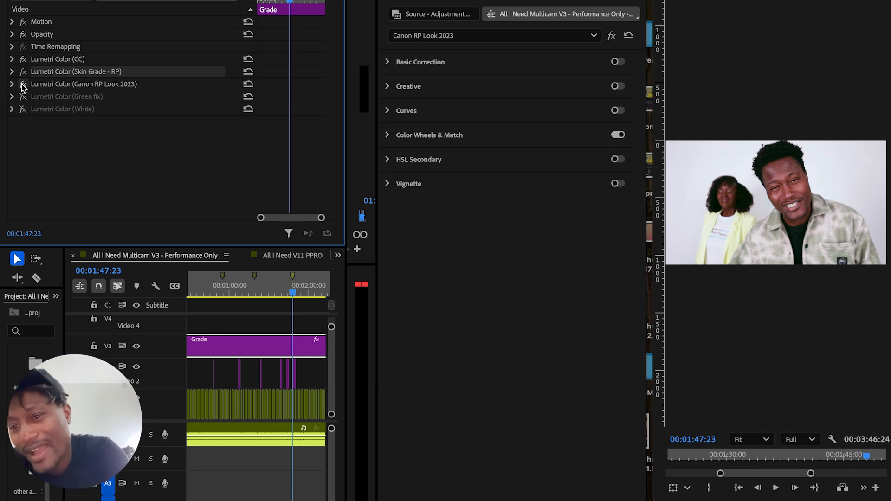
left_click(22, 85)
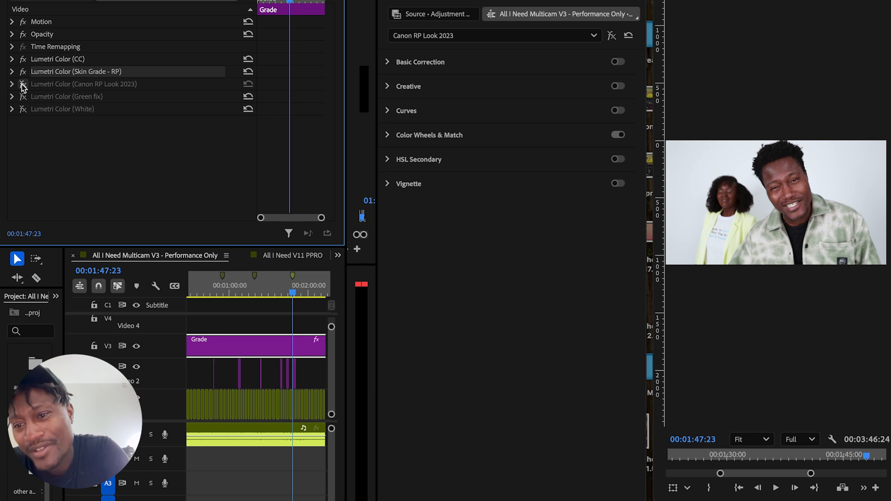
left_click(23, 85)
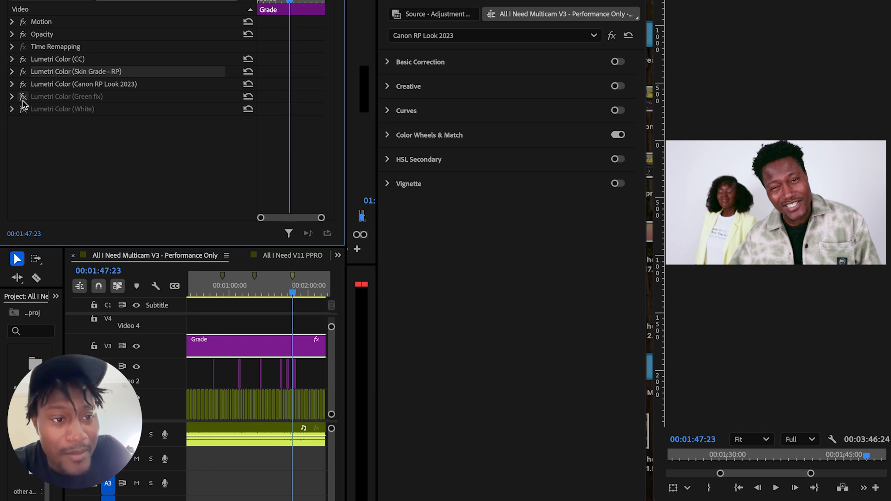
Enable the Green fix effect, comparing the jacket greens with and without it
left_click(23, 100)
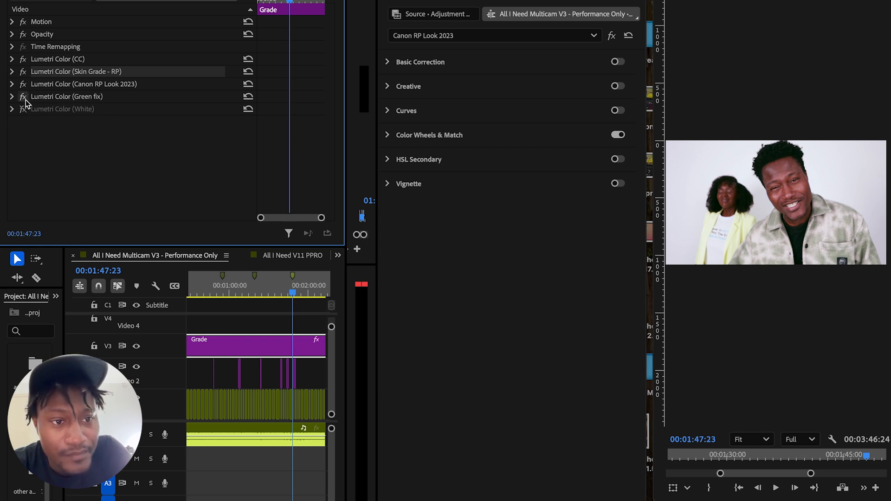
left_click(24, 101)
left_click(26, 103)
left_click(25, 100)
left_click(25, 100)
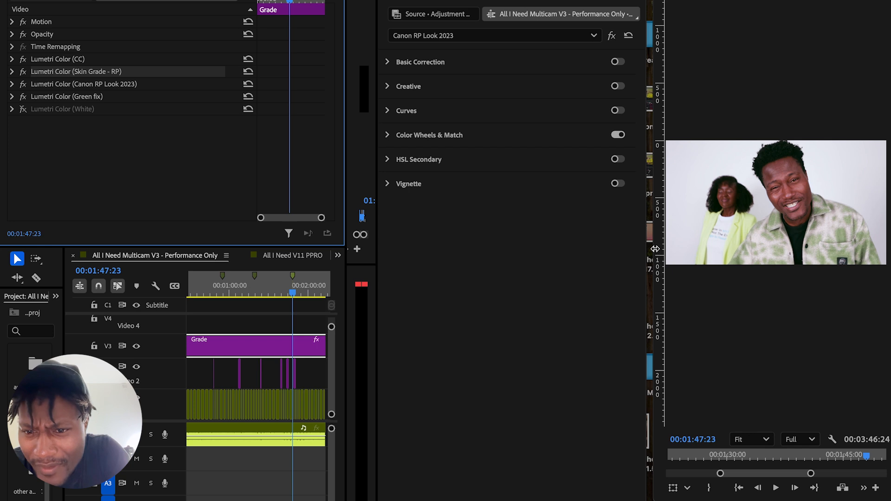
Enlarge the program preview and toggle the Green fix effect repeatedly to compare the greens, leaving it enabled
left_click_drag(661, 251, 587, 244)
left_click(23, 97)
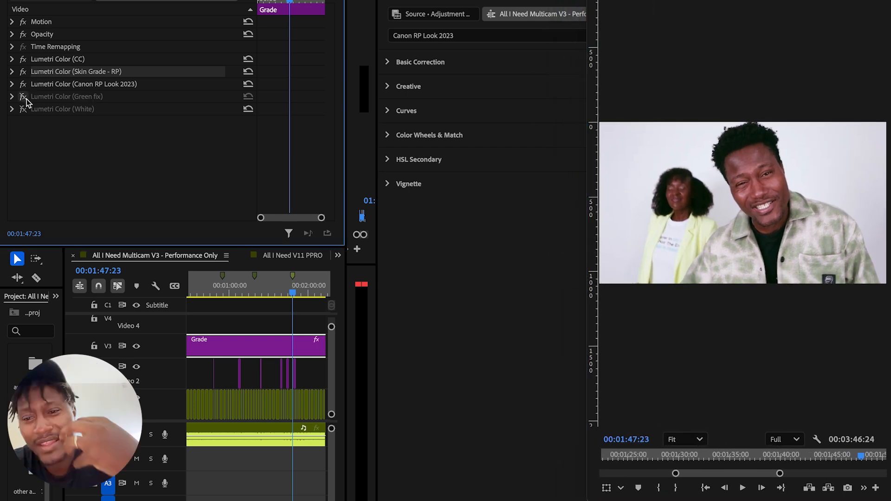
left_click(25, 98)
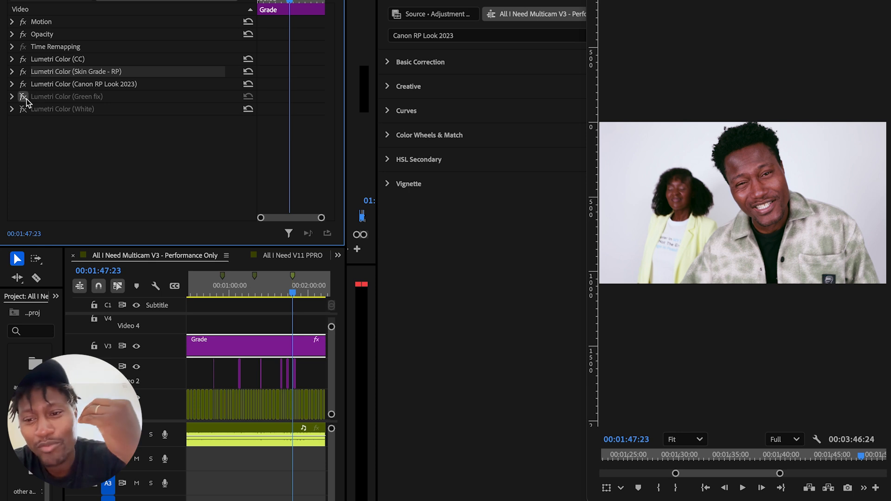
left_click(24, 97)
left_click(24, 98)
left_click(24, 97)
left_click(24, 97)
left_click(25, 98)
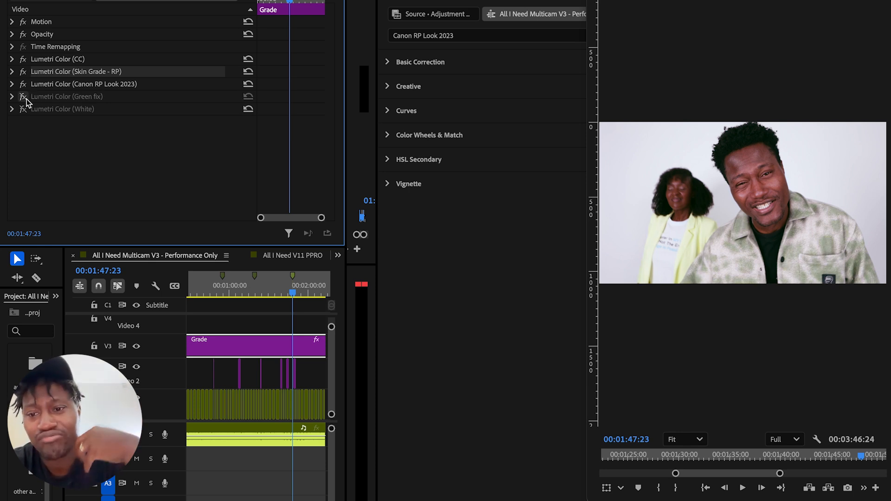
left_click(24, 98)
left_click(24, 98)
left_click(24, 97)
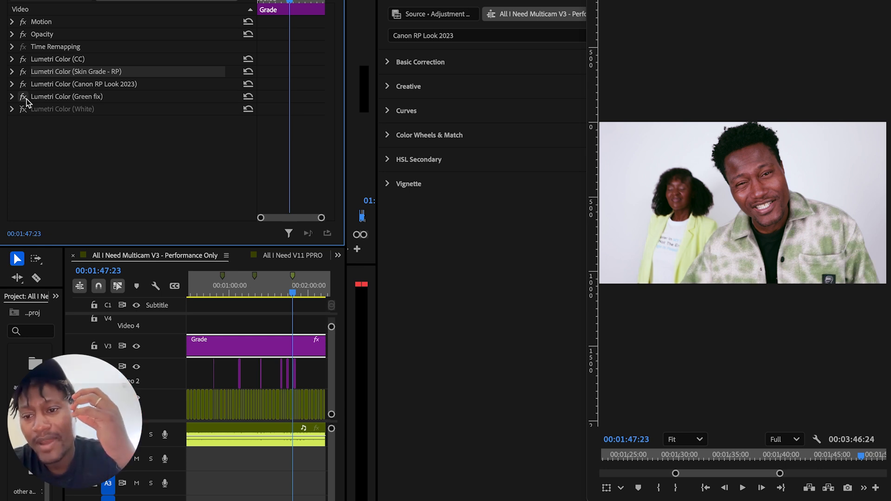
left_click(24, 97)
left_click(24, 98)
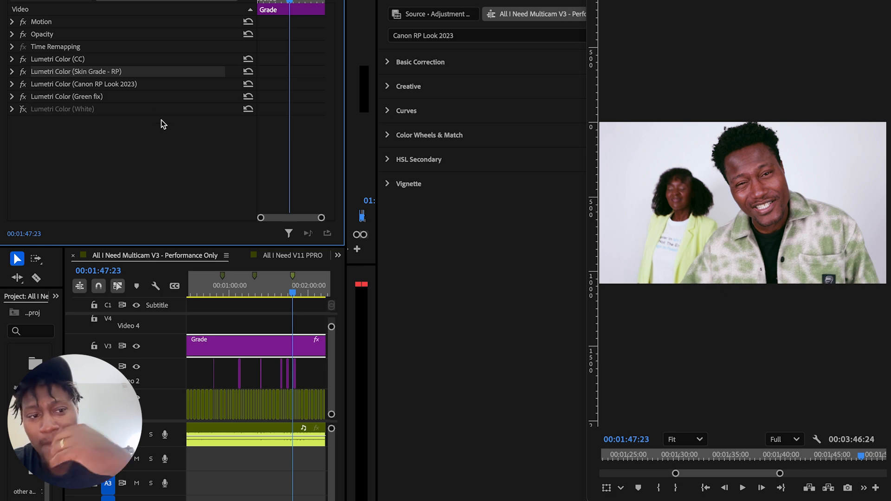
Show the Green fix effect's HSL Secondary settings and widen the Lumetri Color panel to examine its key ranges
left_click(392, 160)
left_click(449, 37)
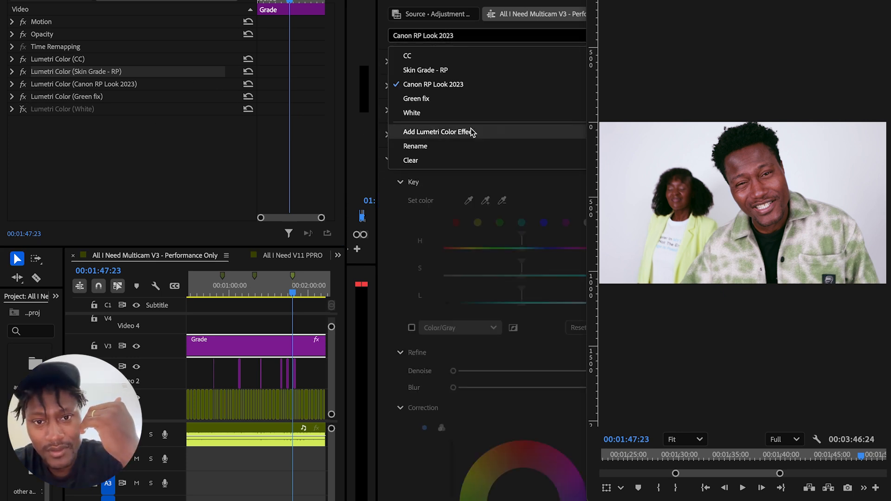
left_click(465, 98)
left_click_drag(379, 291, 319, 290)
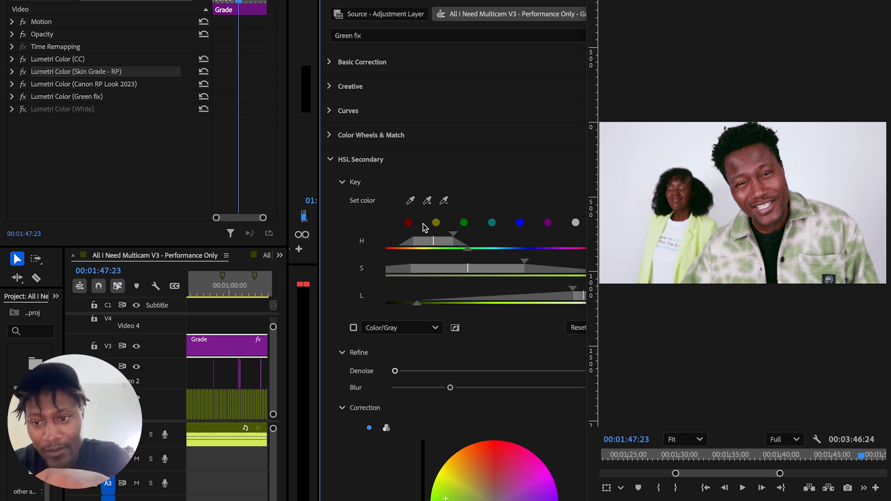
Switch the Green fix effect off and on repeatedly to compare the jacket greens, leaving it enabled
left_click(23, 96)
left_click(22, 97)
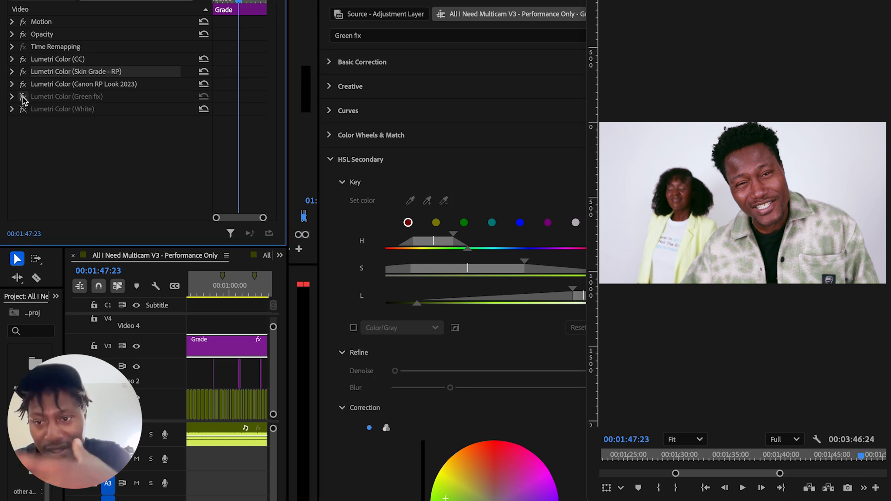
left_click(23, 98)
left_click(23, 97)
left_click(23, 97)
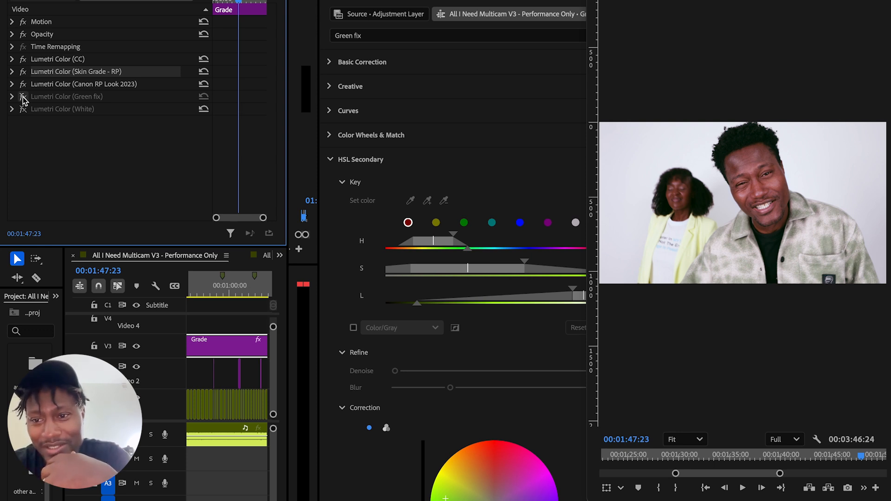
left_click(23, 97)
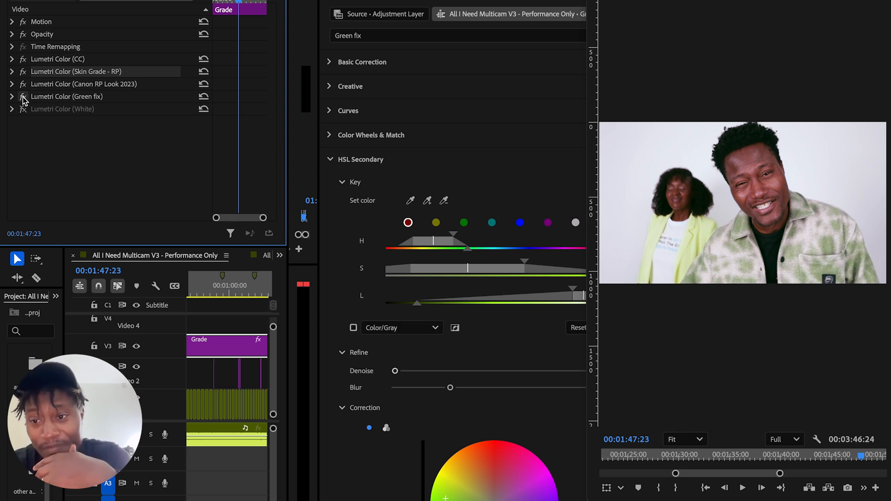
left_click(23, 97)
left_click(23, 98)
left_click(22, 98)
left_click(23, 98)
left_click(23, 98)
left_click(23, 98)
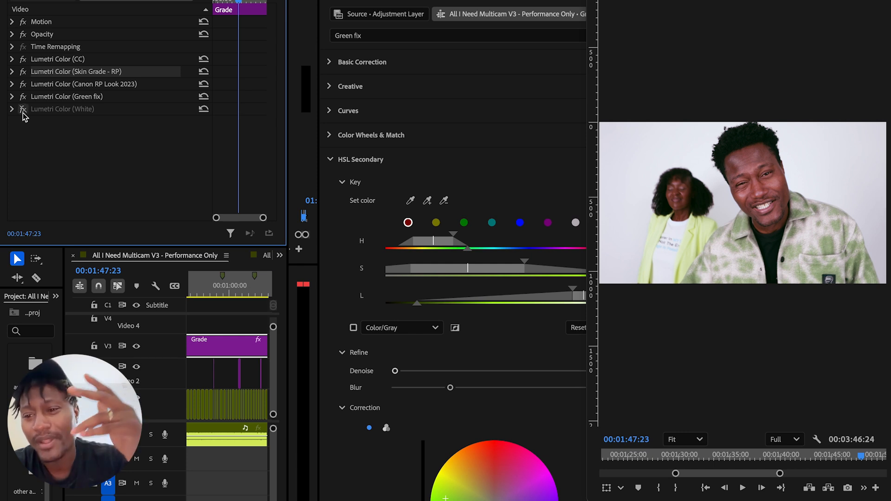
Enable the White effect, switching it off and on repeatedly to compare the white background with and without it
left_click(22, 110)
left_click(23, 109)
left_click(23, 109)
left_click(23, 110)
left_click(23, 110)
left_click(23, 110)
left_click(23, 110)
left_click(22, 110)
left_click(23, 109)
left_click(23, 110)
left_click(23, 110)
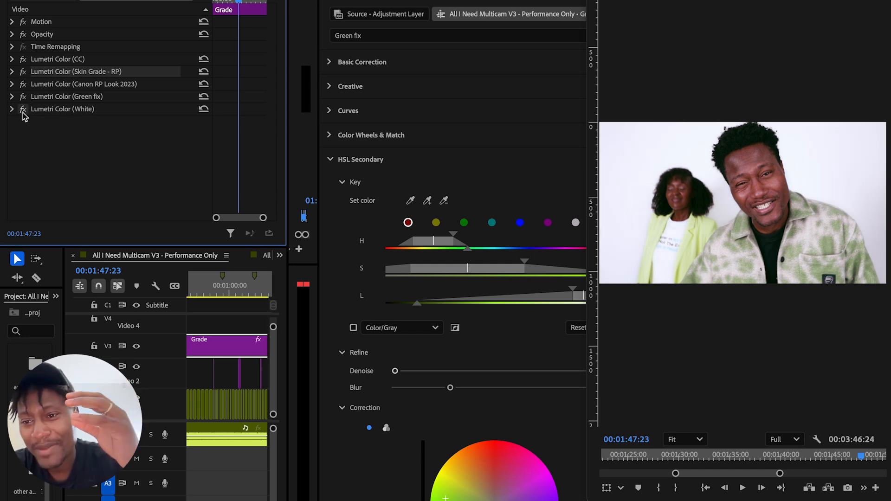
left_click(23, 110)
left_click(22, 109)
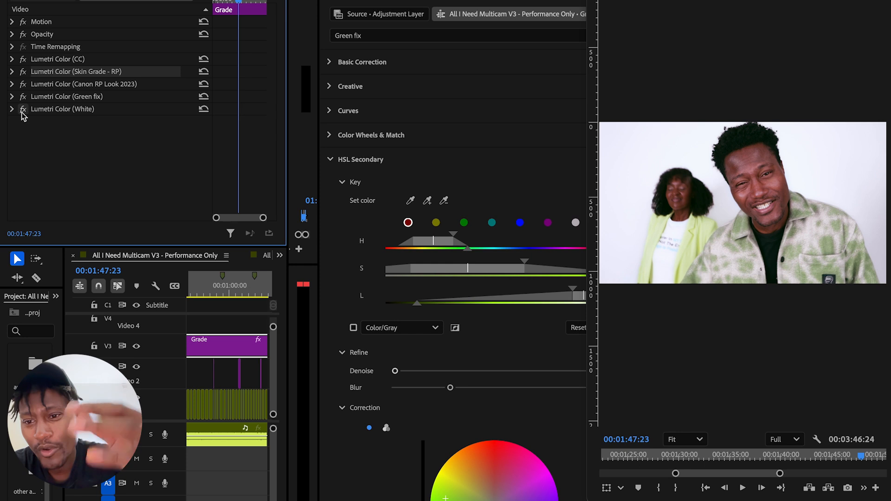
left_click(22, 110)
left_click(22, 109)
left_click(21, 110)
left_click(22, 109)
left_click(22, 110)
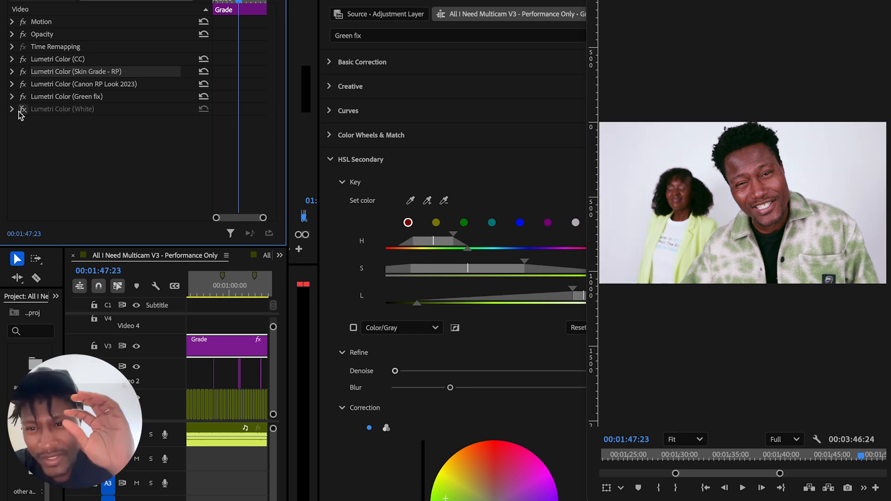
left_click(22, 109)
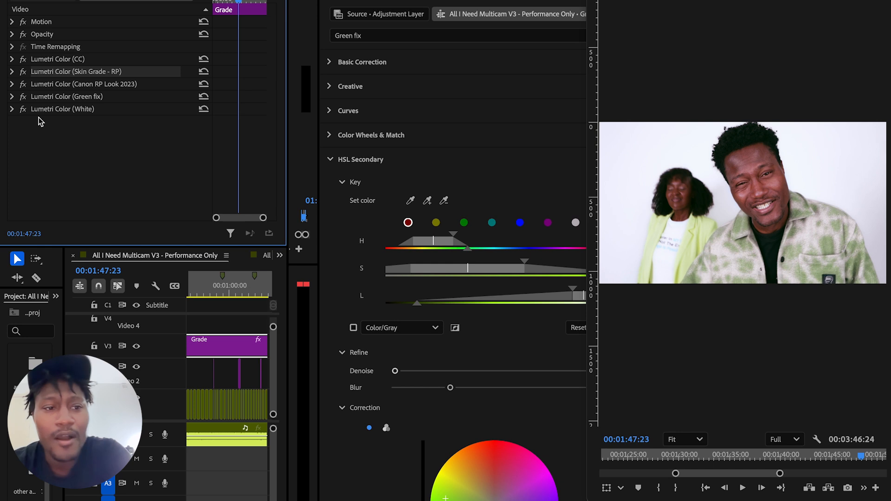